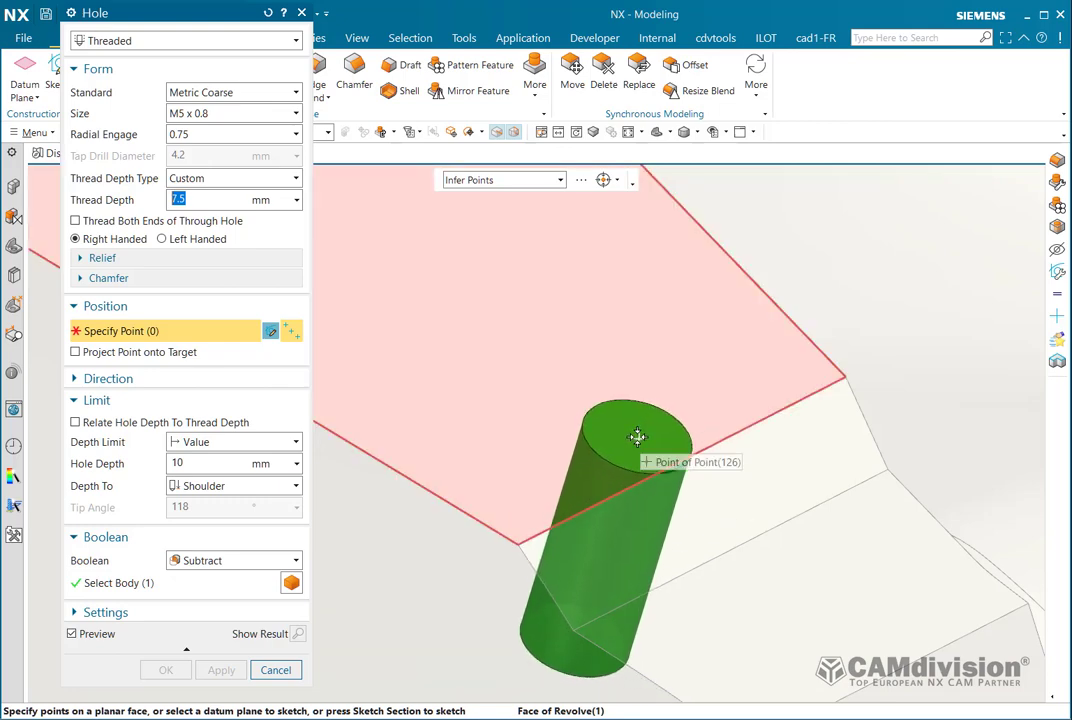
Place the M5 x 0.8 threaded hole (7.5 mm thread, 10 mm deep) on the cylinder top and create it.
click(638, 437)
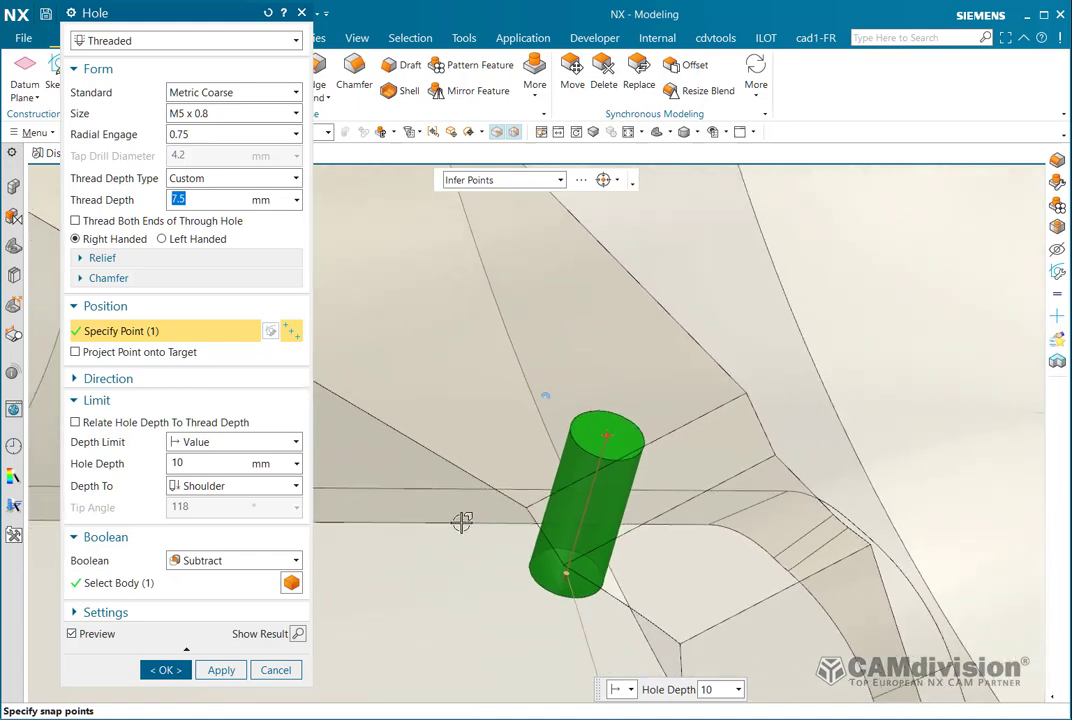
middle_click(510, 471)
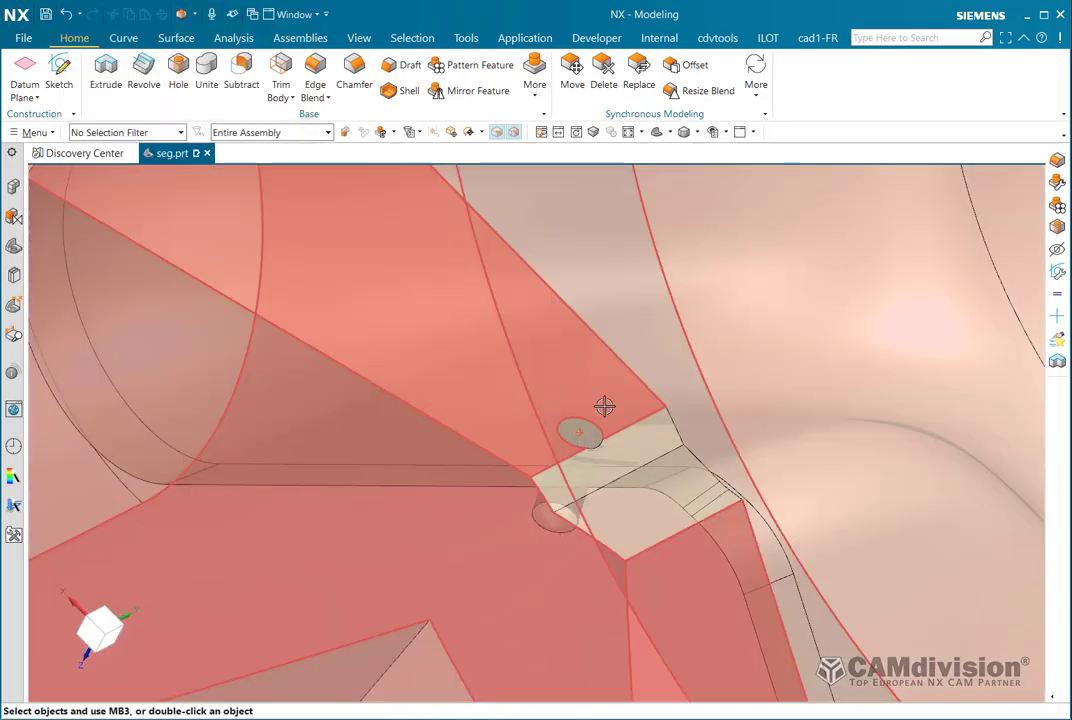
mouse_move(636, 411)
middle_down()
mouse_move(617, 420)
mouse_move(625, 412)
middle_up()
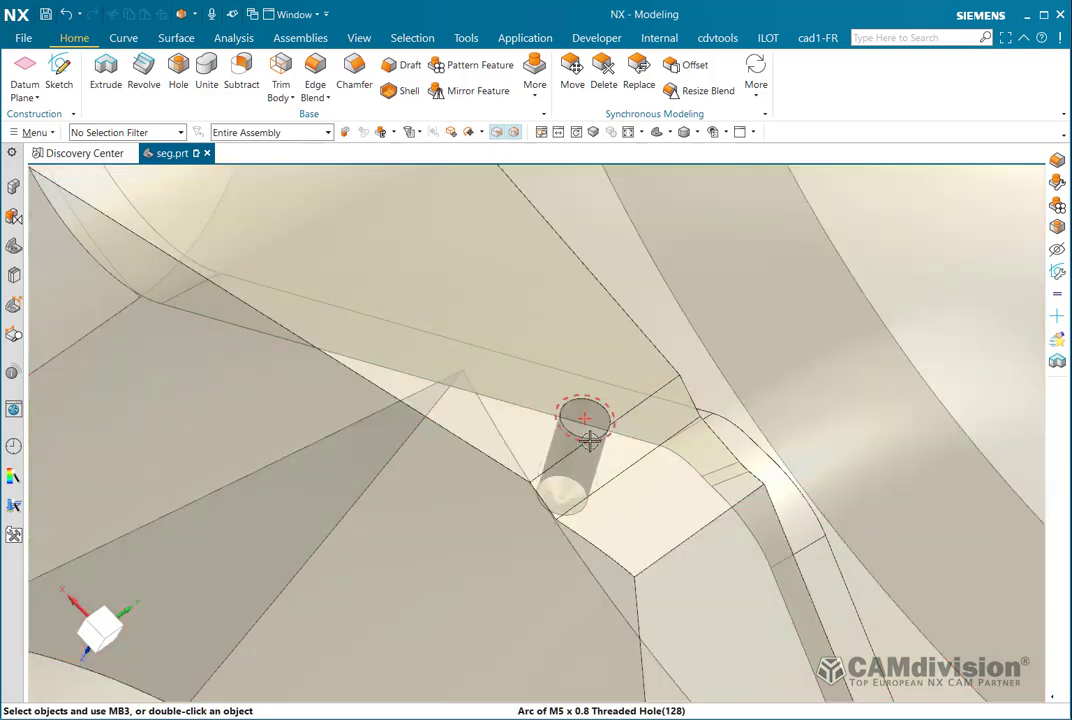
ctrl+shift+drag(529, 475, 556, 438)
Apply a 4 mm edge blend to the edge running across the hole.
click(548, 477)
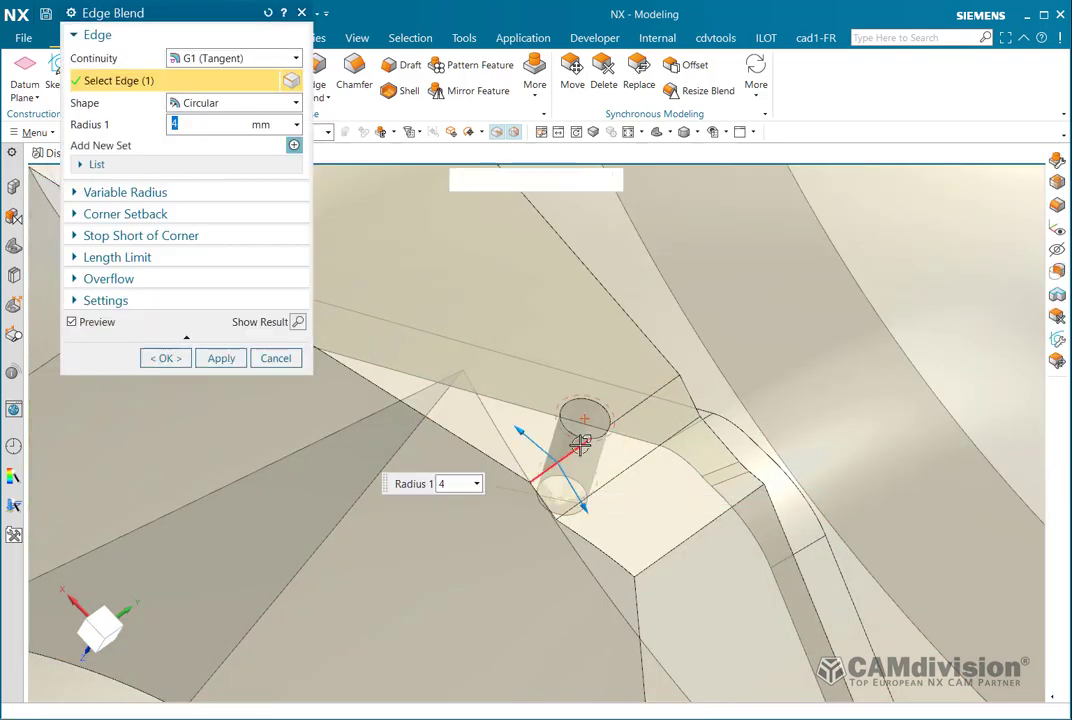
middle_click(617, 438)
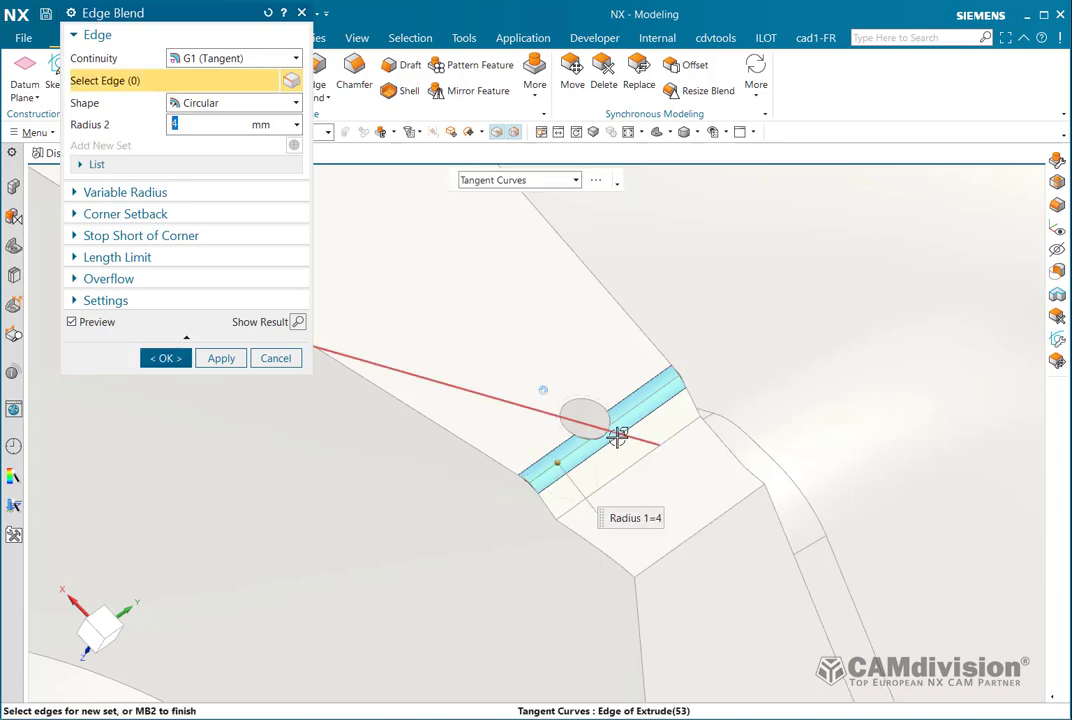
middle_click(617, 438)
scroll(603, 468, up, 2)
middle_drag(601, 473, 598, 535)
Trial a 7.2 mm blend radius with a second edge, then cancel the edit.
double_click(578, 520)
drag(598, 535, 628, 575)
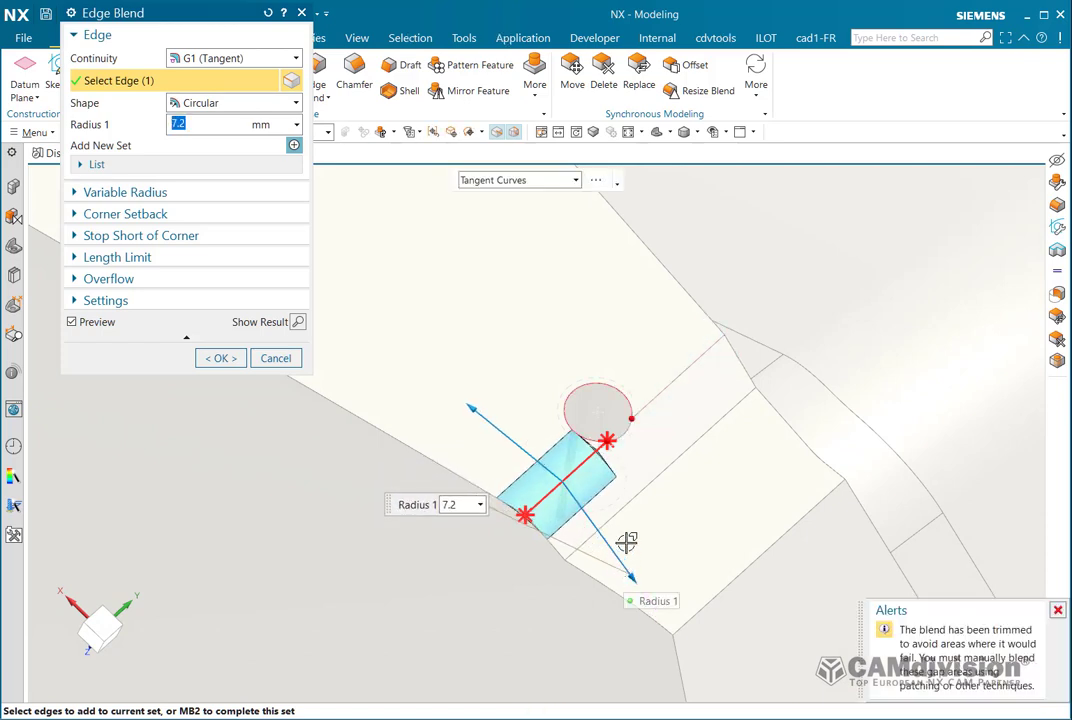
click(678, 384)
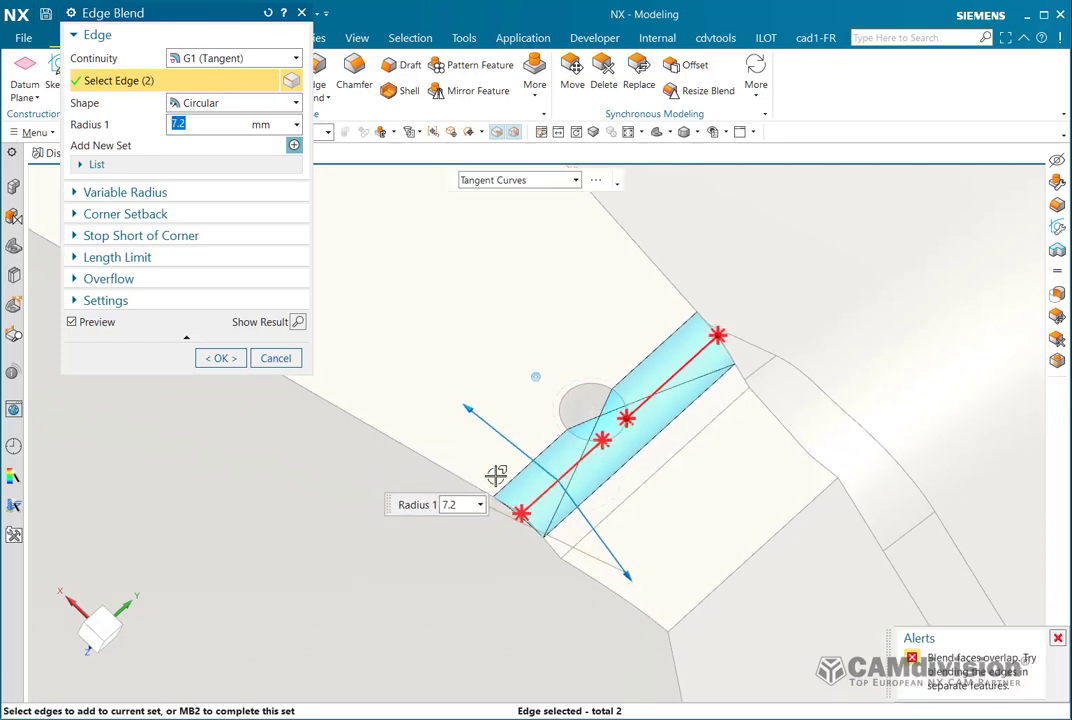
click(275, 359)
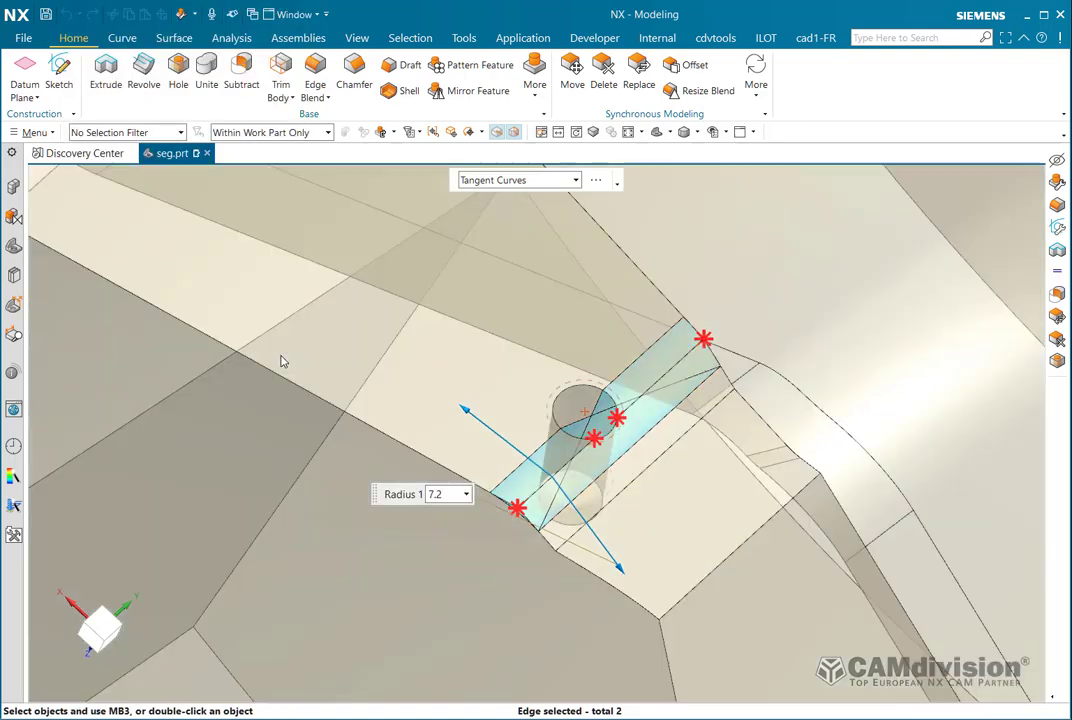
Edit the Threaded Hole and set its Boolean to None.
double_click(581, 394)
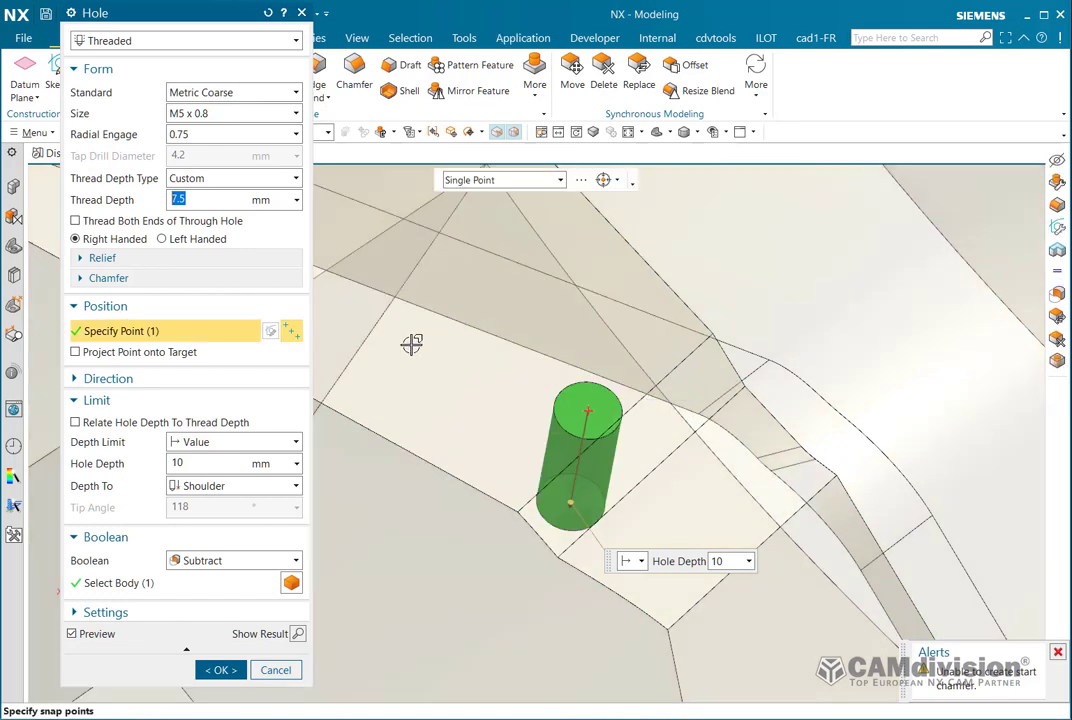
click(220, 562)
click(195, 579)
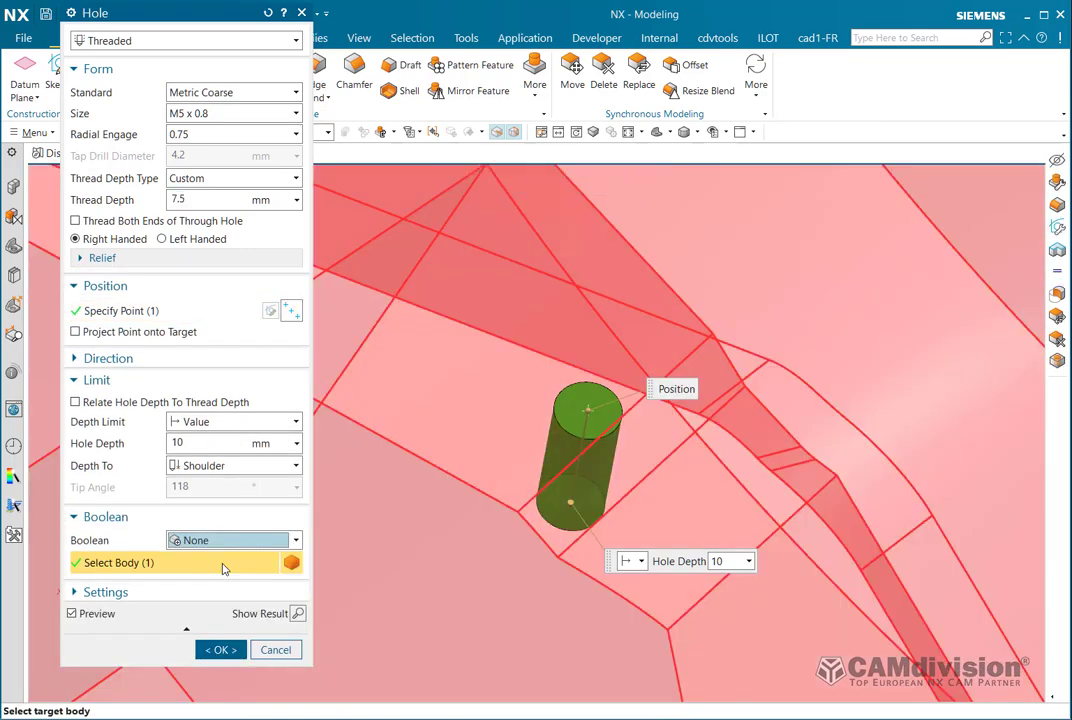
click(222, 669)
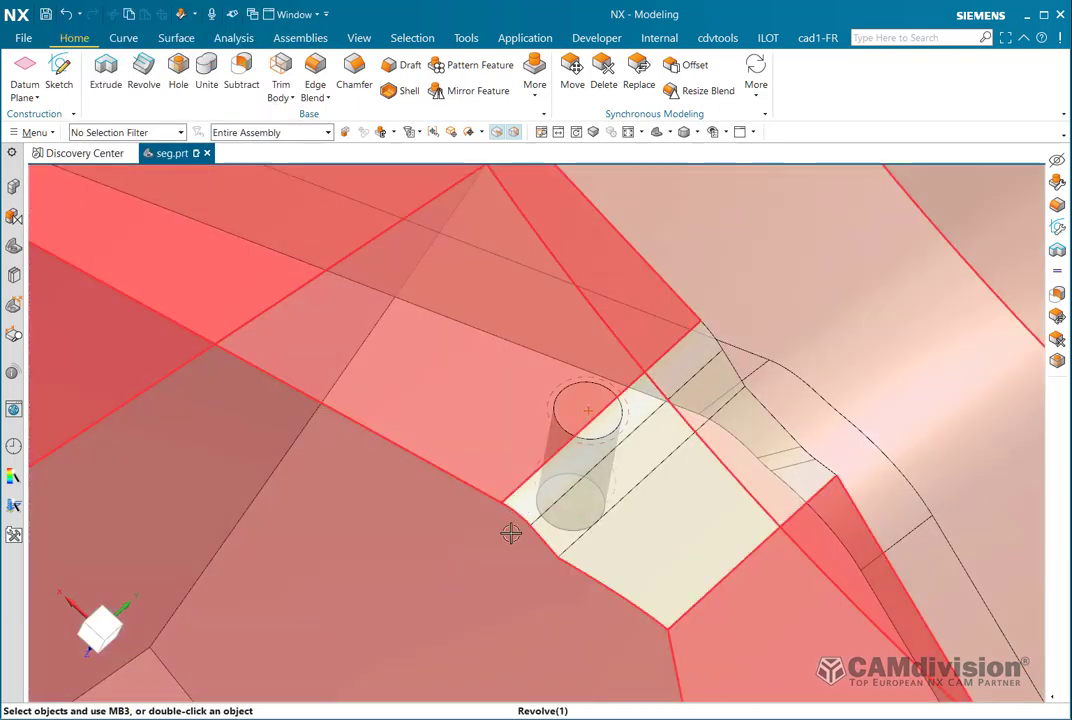
Hide Revolve(1) to check the separate cylinder body, then undo the hide.
right_drag(510, 534, 510, 605)
mouse_move(624, 563)
middle_down()
mouse_move(675, 536)
mouse_move(684, 447)
mouse_move(651, 471)
mouse_move(660, 480)
middle_up()
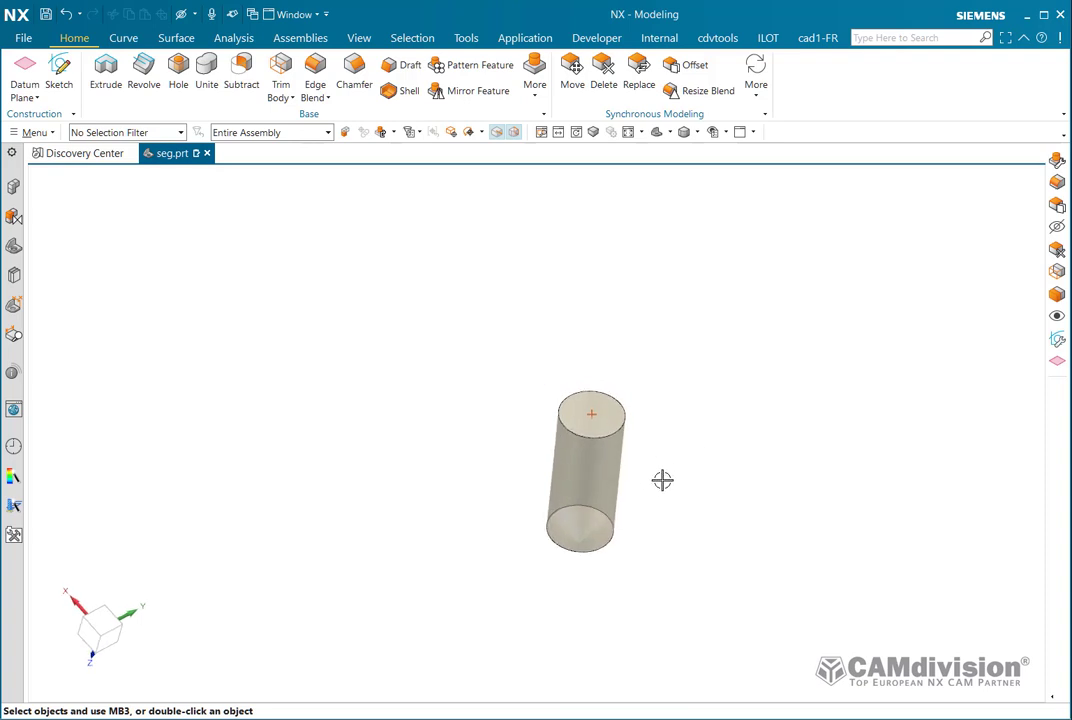
key(ctrl+z)
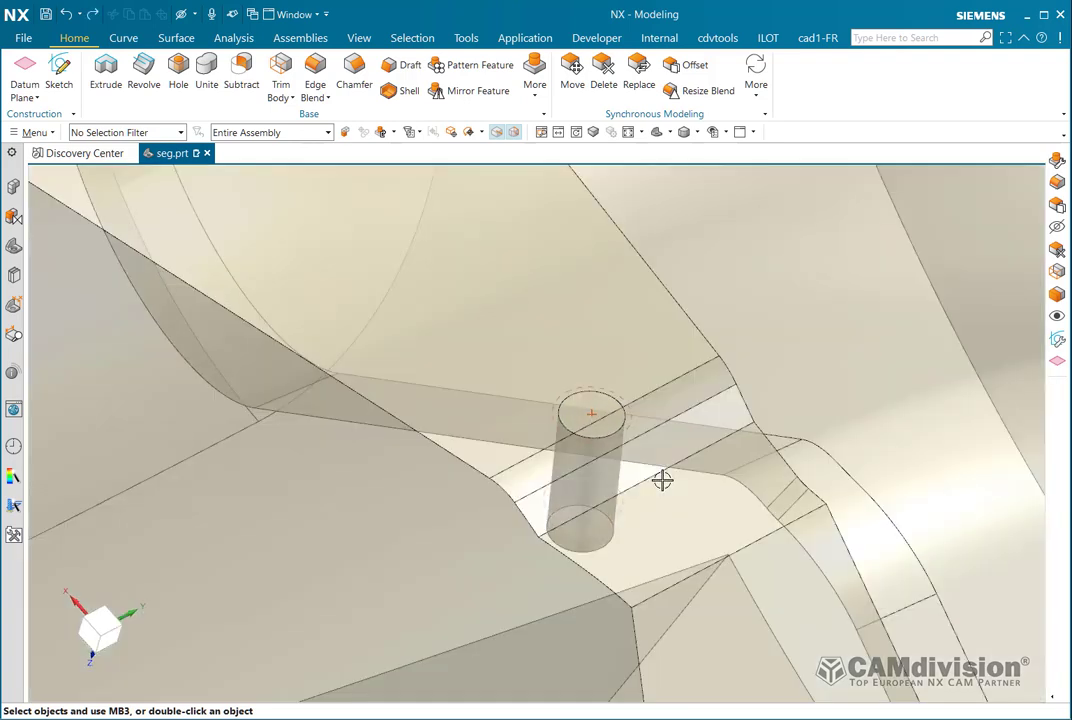
Edit Edge Blend(129) and change its radius to 10.4 mm.
double_click(692, 385)
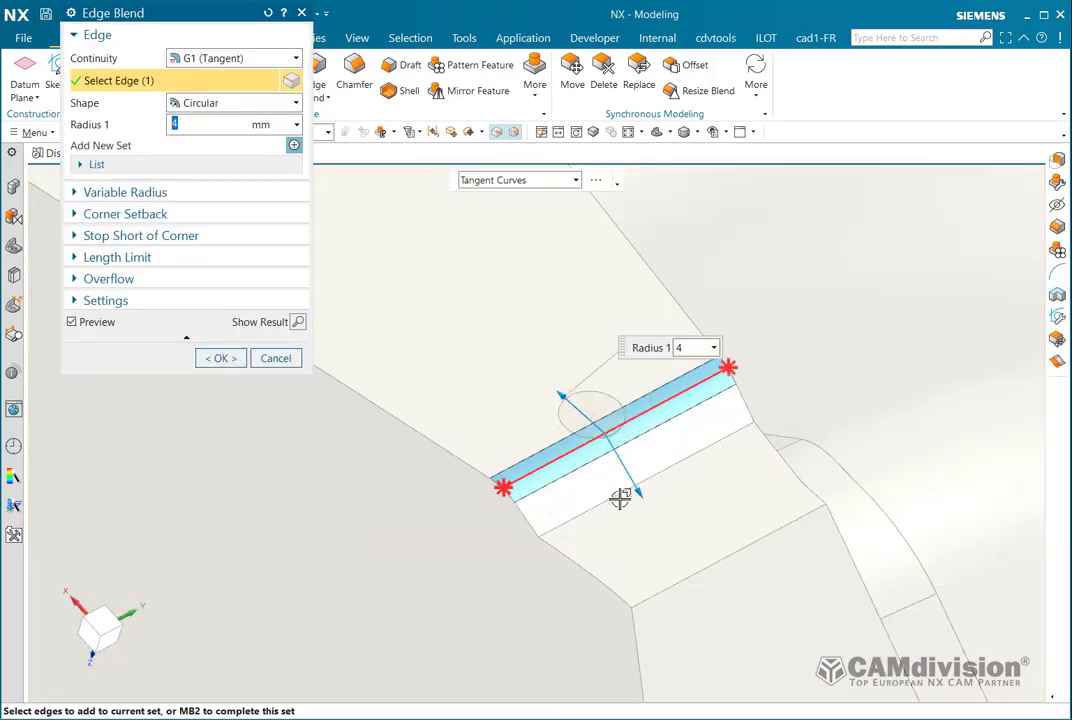
drag(640, 490, 679, 587)
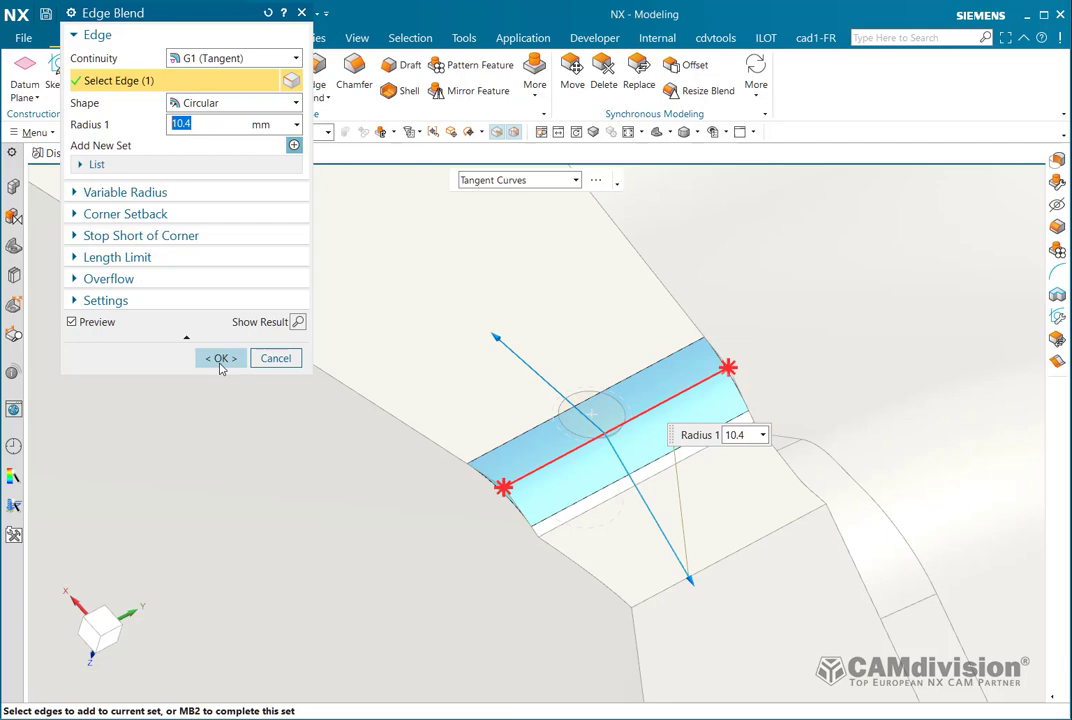
click(220, 364)
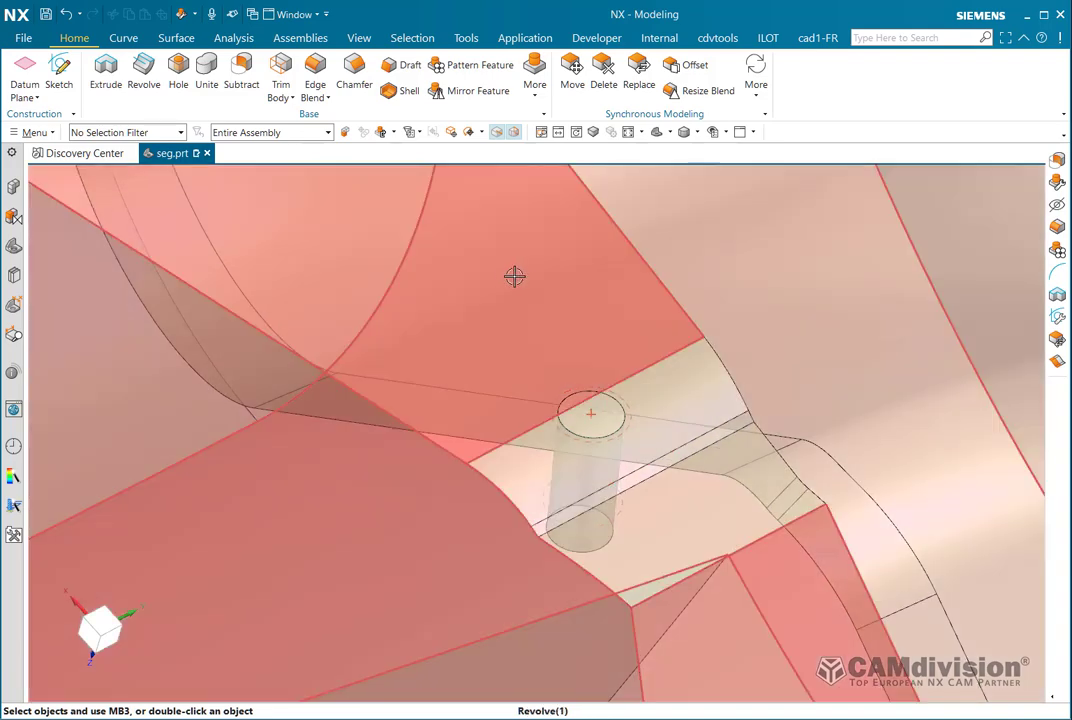
mouse_move(545, 271)
middle_down()
mouse_move(579, 280)
mouse_move(541, 275)
middle_up()
Subtract the hole cylinder (tool) from Revolve(1) (target).
click(541, 275)
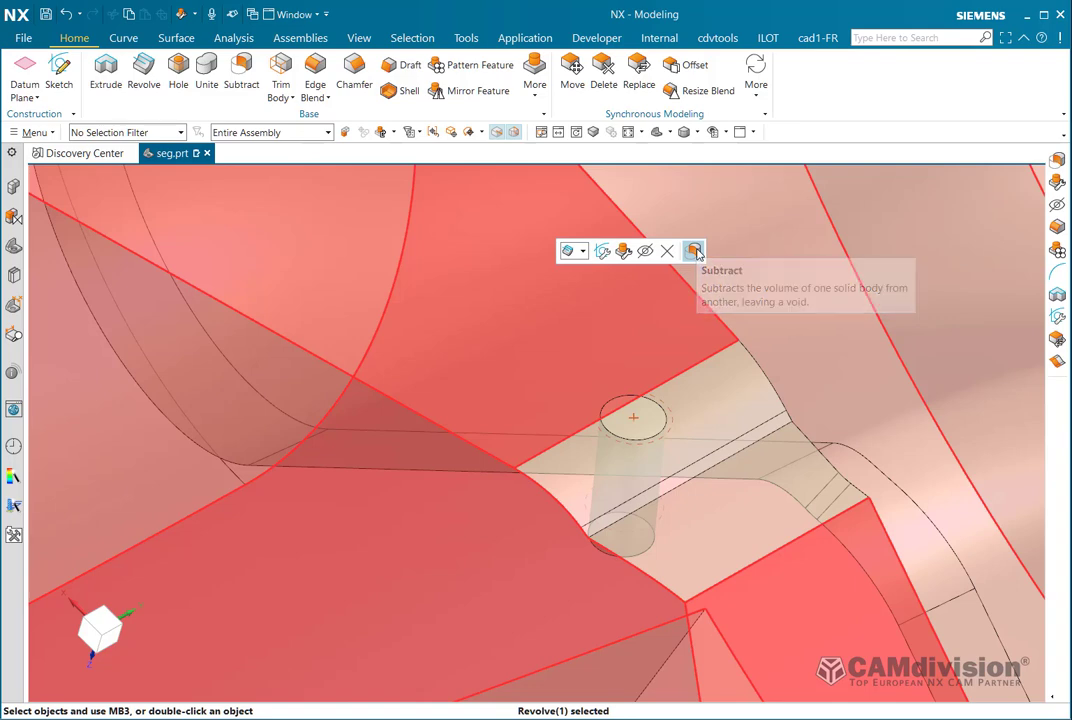
click(695, 251)
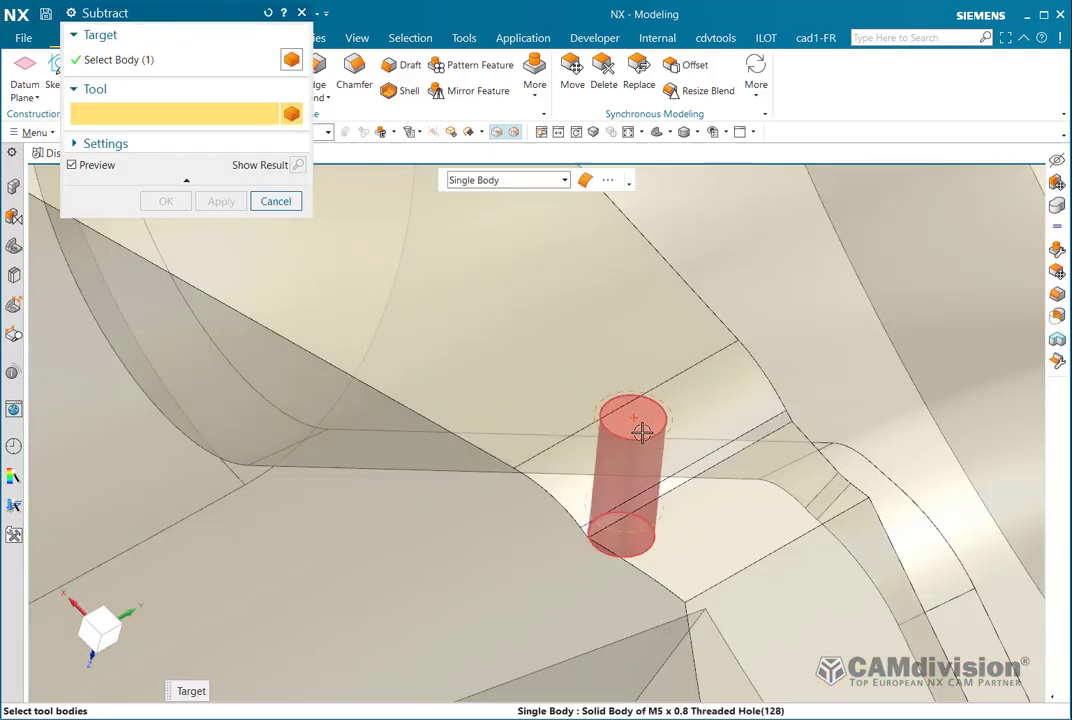
click(641, 431)
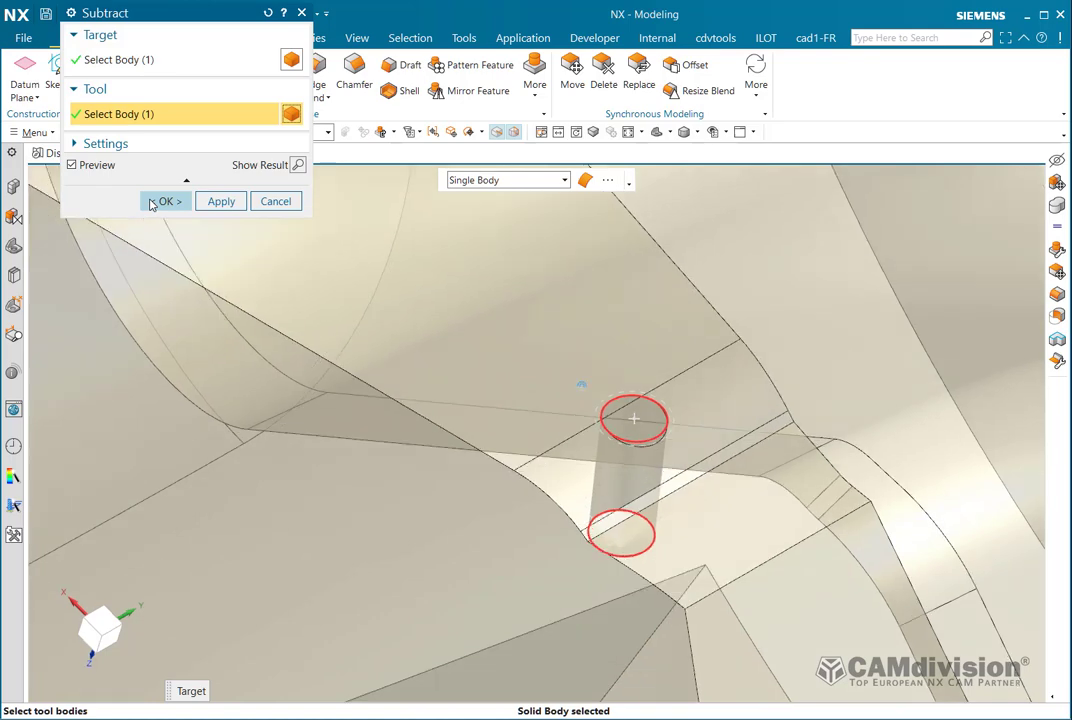
click(152, 204)
middle_drag(645, 402, 442, 539)
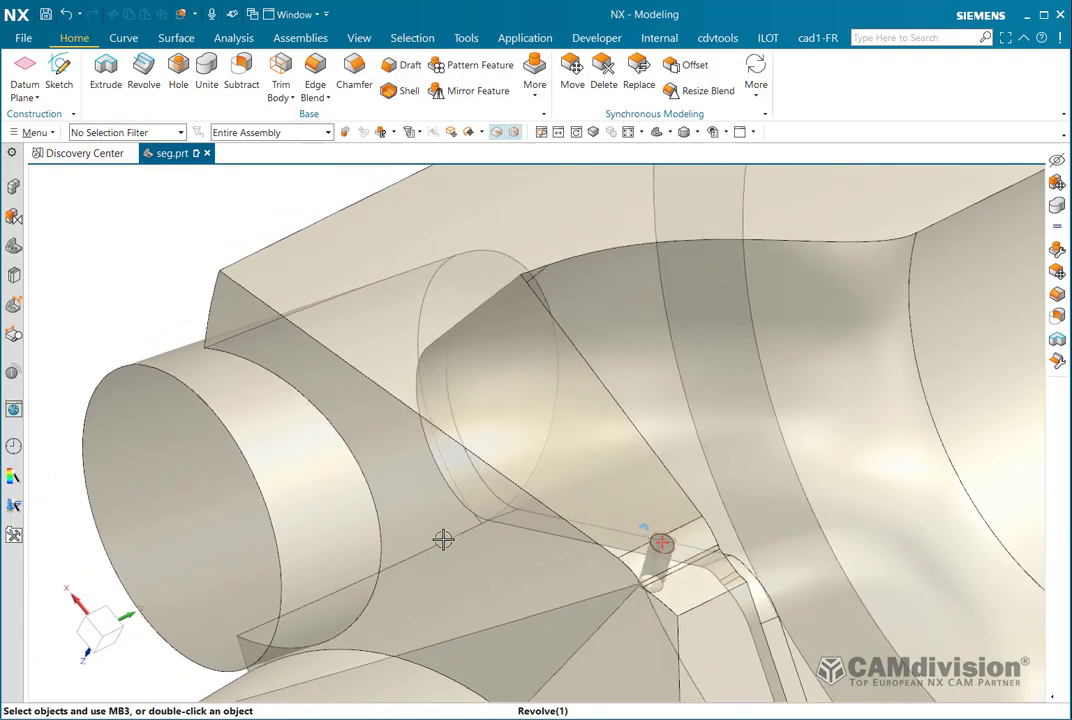
In the Part Navigator, select the Threaded Hole (128) and Subtract (130) features at the history's end.
scroll(415, 507, down, 1)
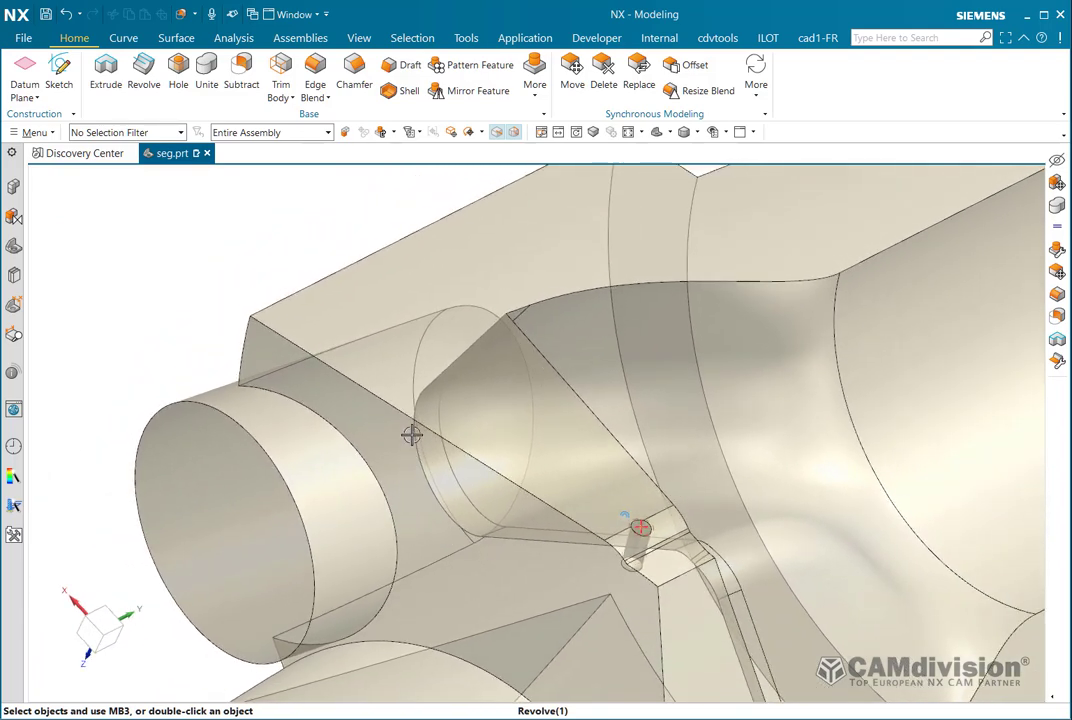
click(16, 248)
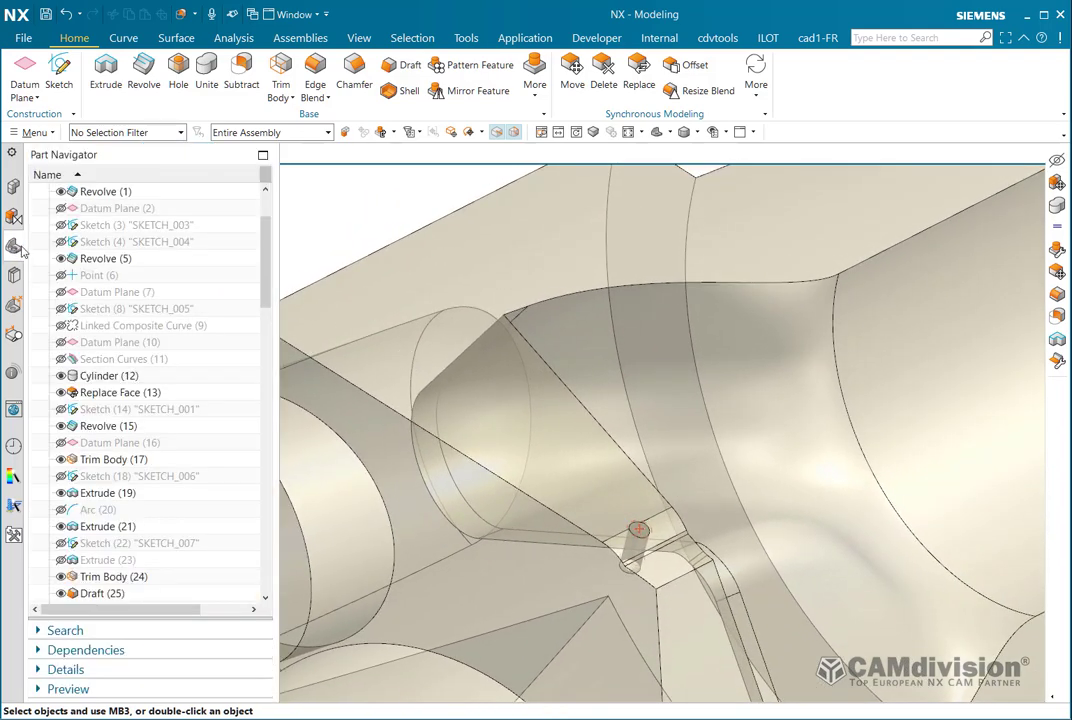
drag(266, 260, 263, 571)
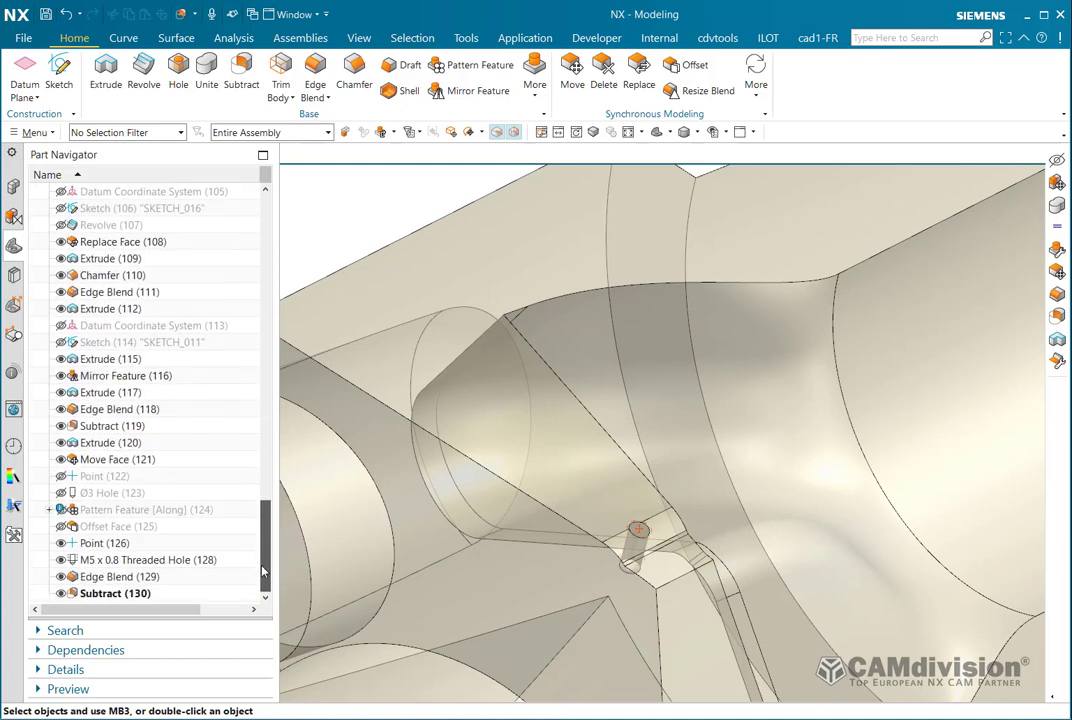
click(132, 561)
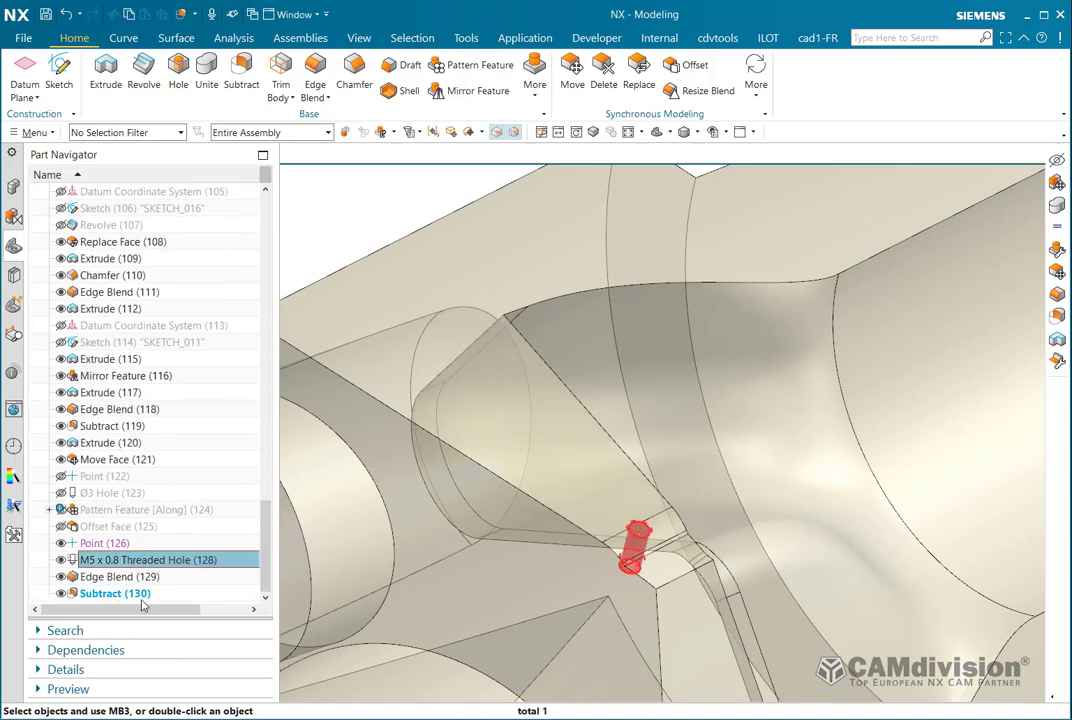
click(131, 597)
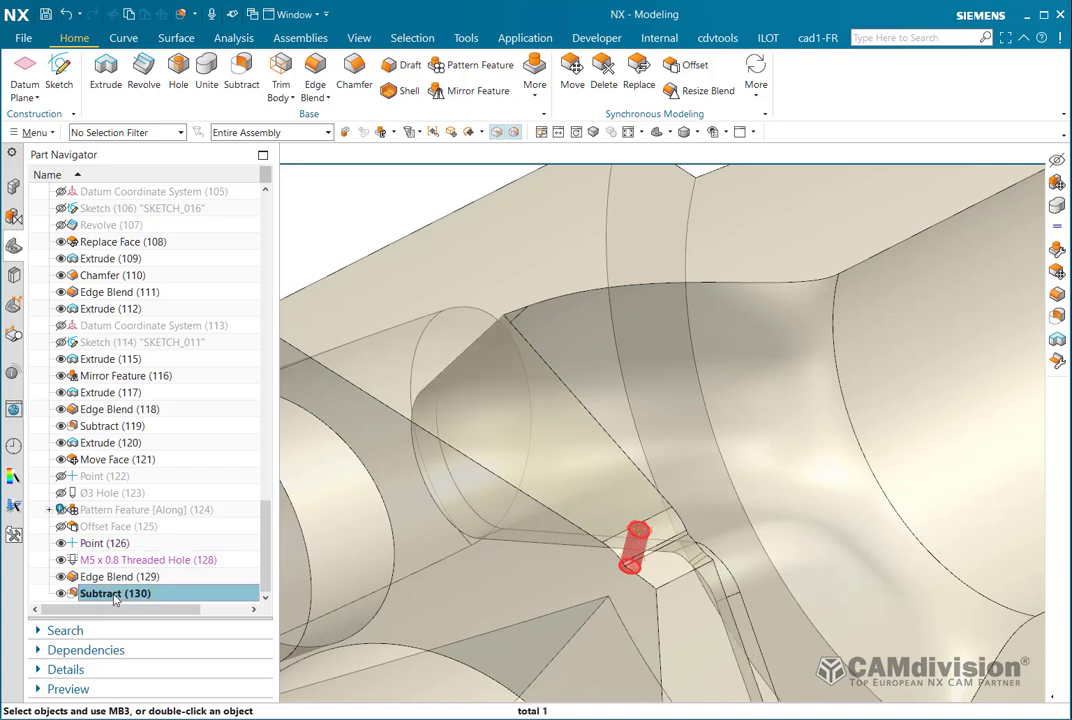
key(Escape)
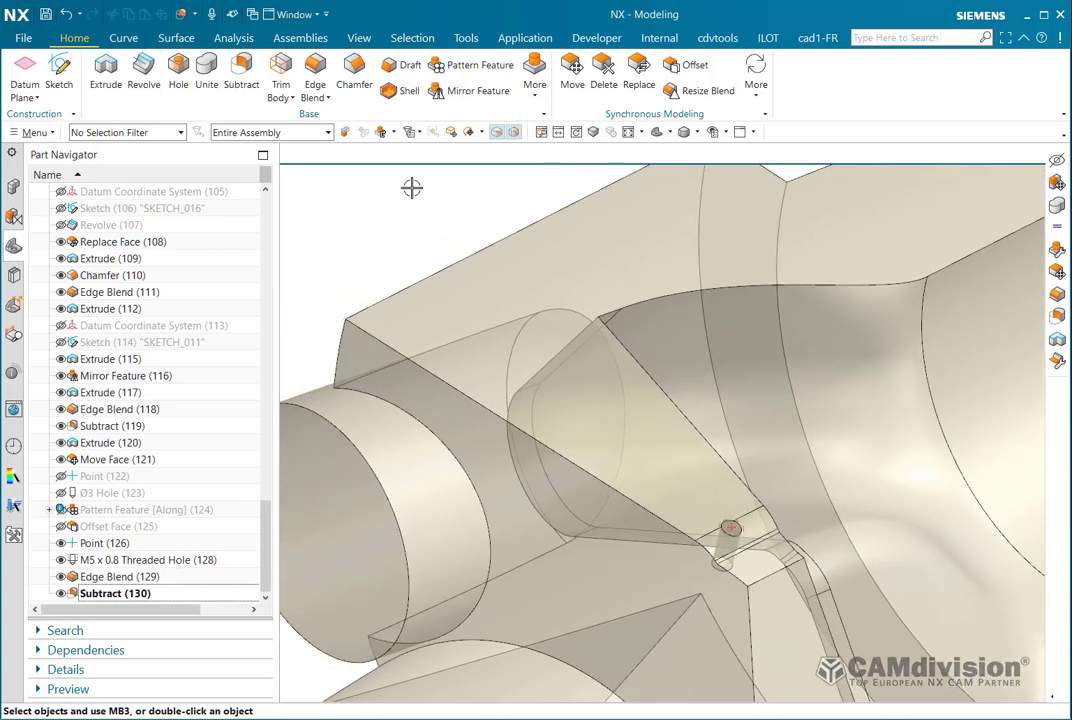
Make the holes layer visible in Layer Settings and close the dialog.
click(419, 219)
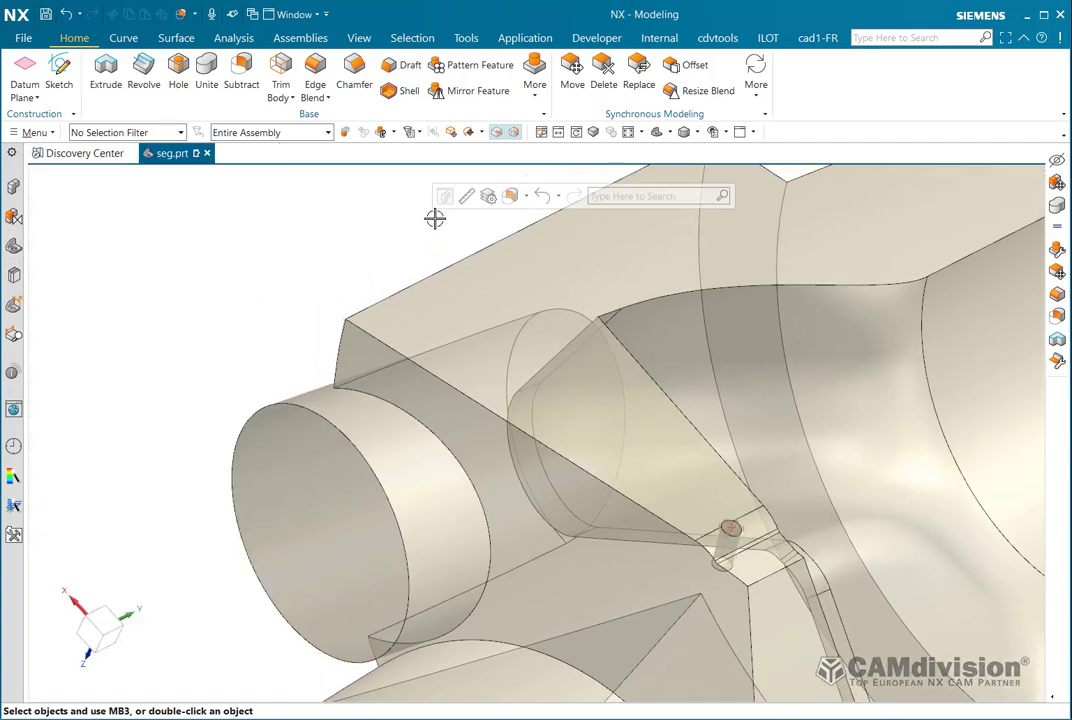
click(490, 199)
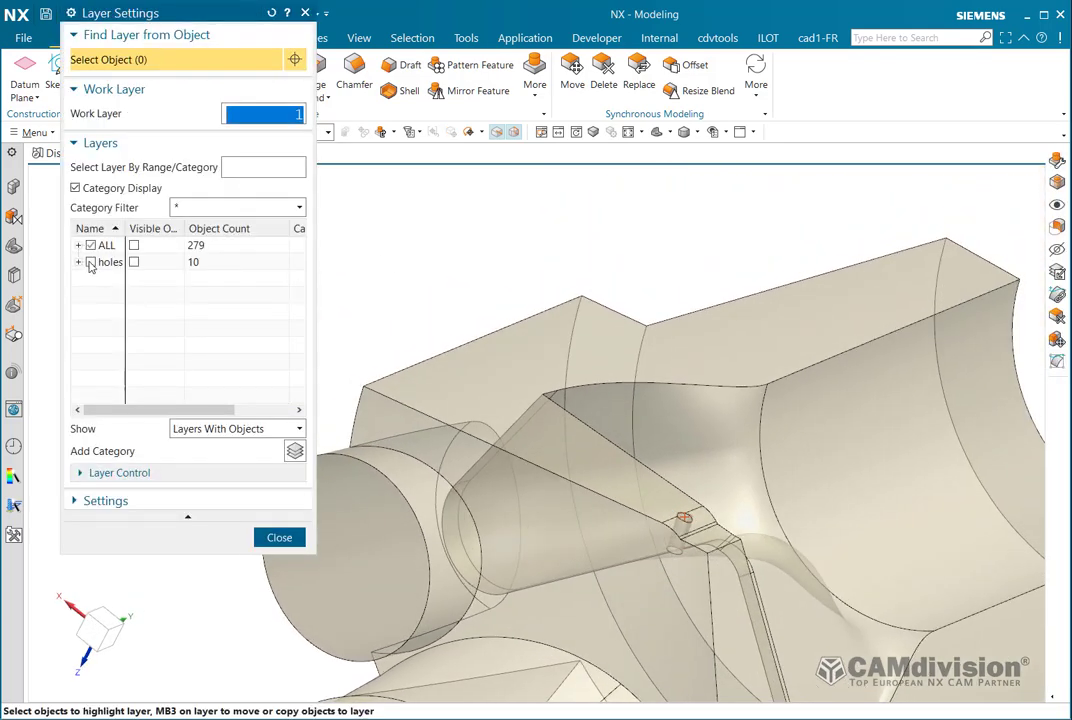
click(91, 262)
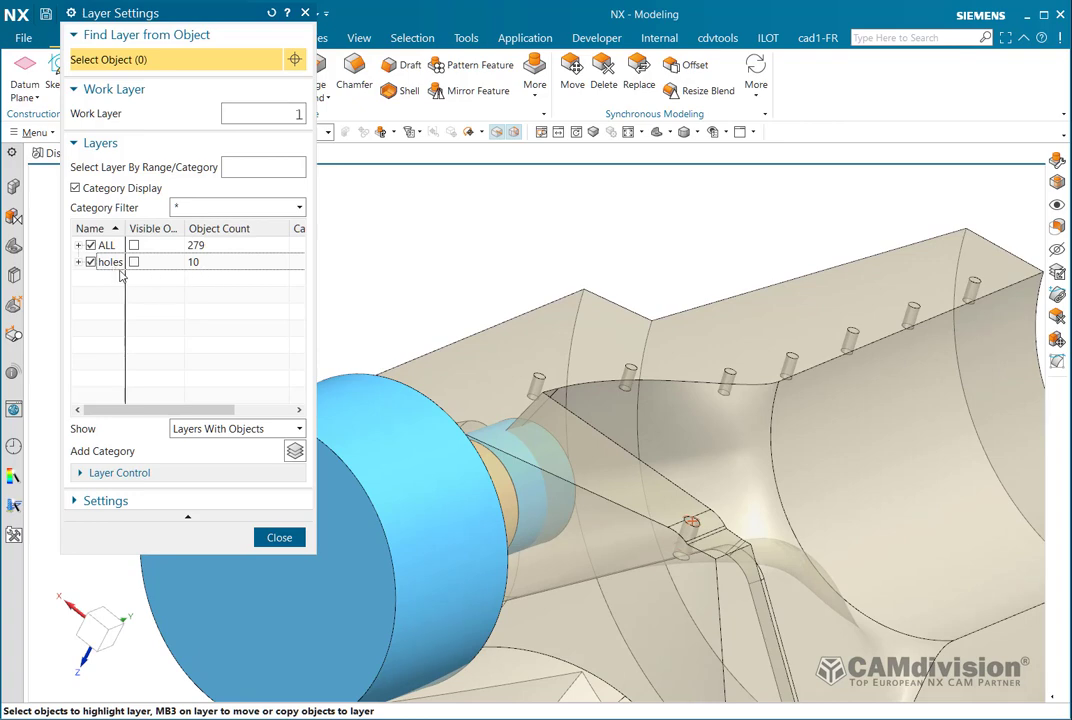
click(280, 538)
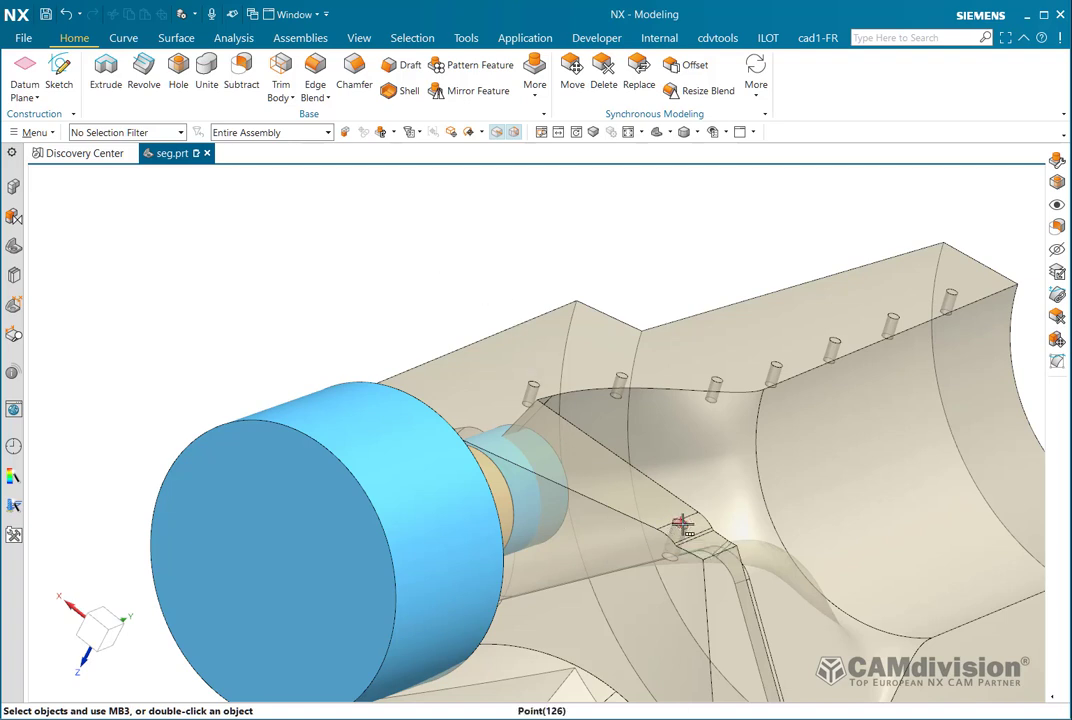
Edit Subtract(130) to use all ten small hole bodies as tools and apply.
mouse_move(681, 524)
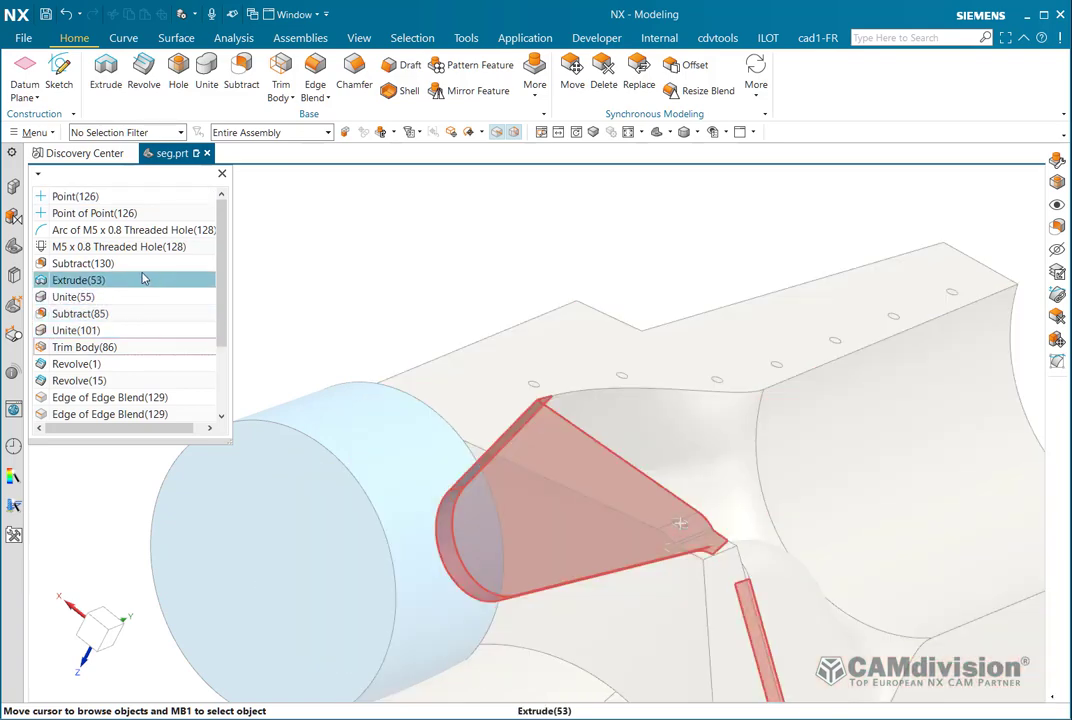
click(139, 262)
click(167, 240)
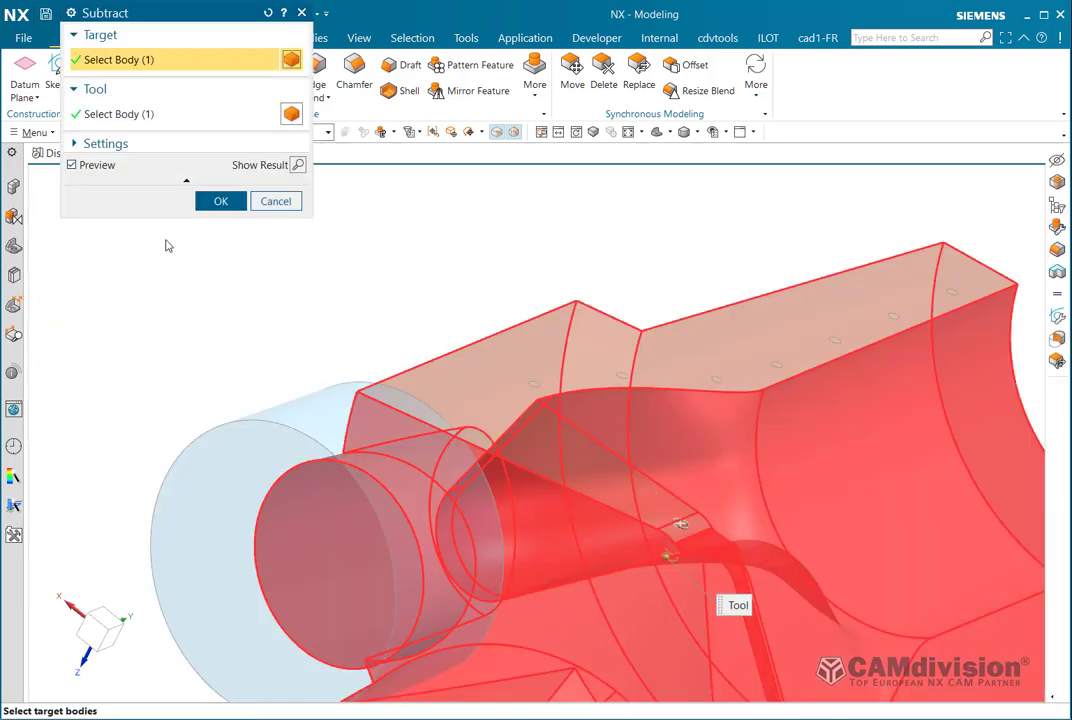
click(214, 116)
scroll(400, 320, down, 3)
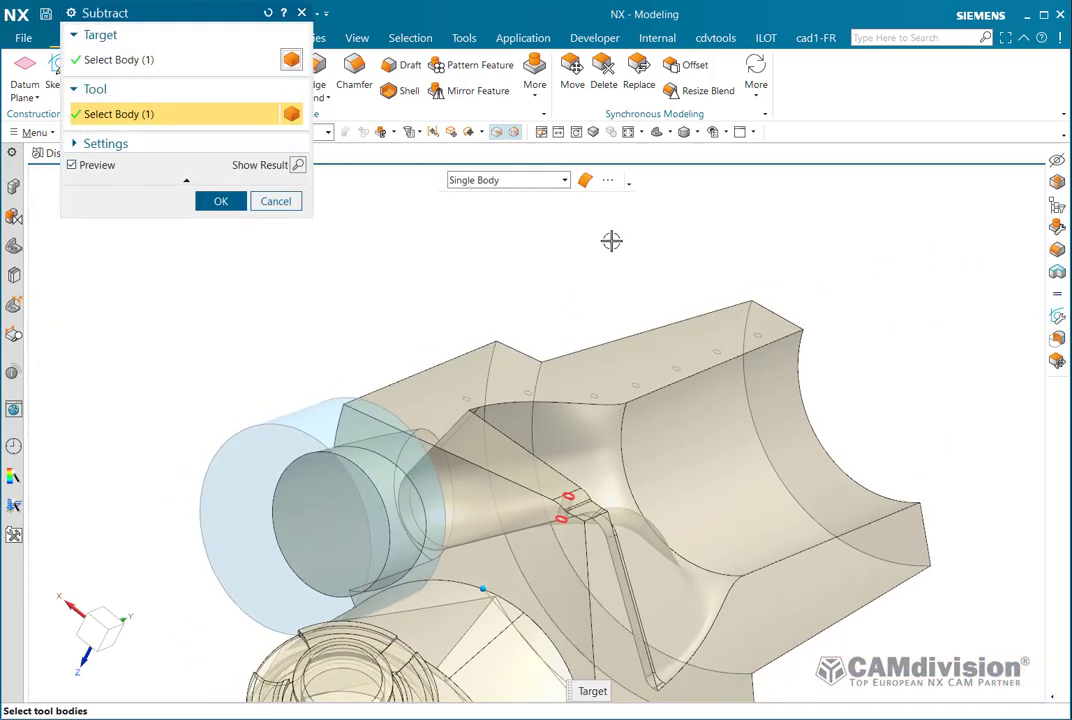
scroll(609, 239, up, 2)
mouse_move(907, 265)
mouse_down()
mouse_move(368, 308)
mouse_move(103, 603)
mouse_move(457, 703)
mouse_move(871, 591)
mouse_move(948, 484)
mouse_up()
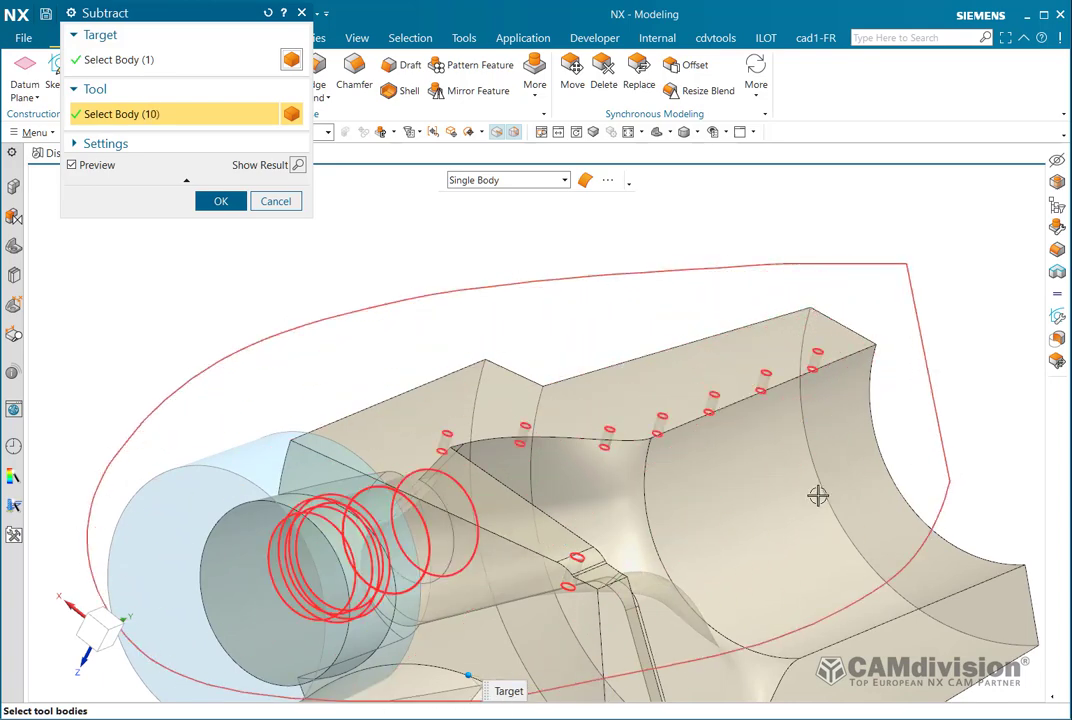
click(191, 589)
middle_click(280, 385)
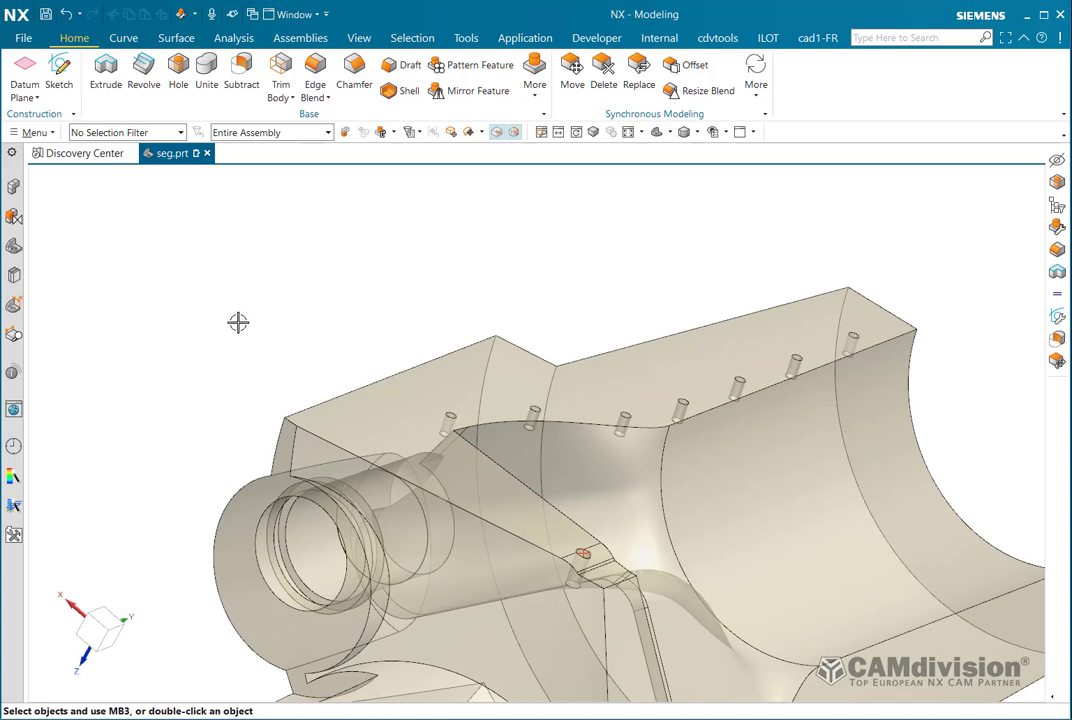
Make Edge Blend (129) the current feature in the Part Navigator.
click(13, 248)
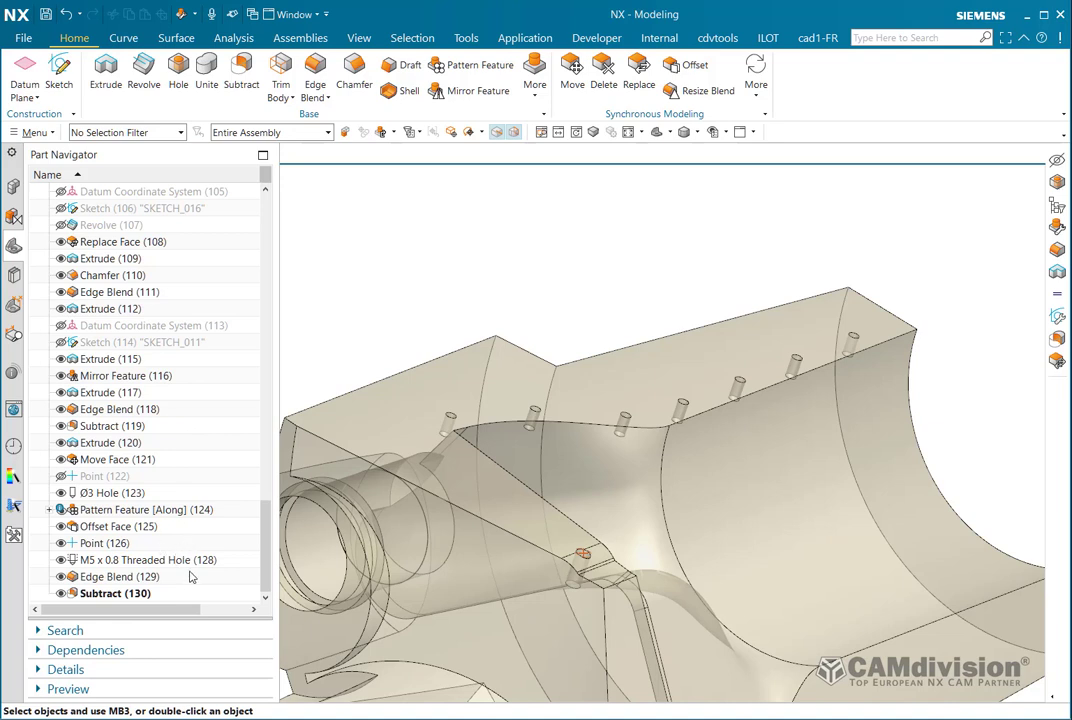
right_click(138, 580)
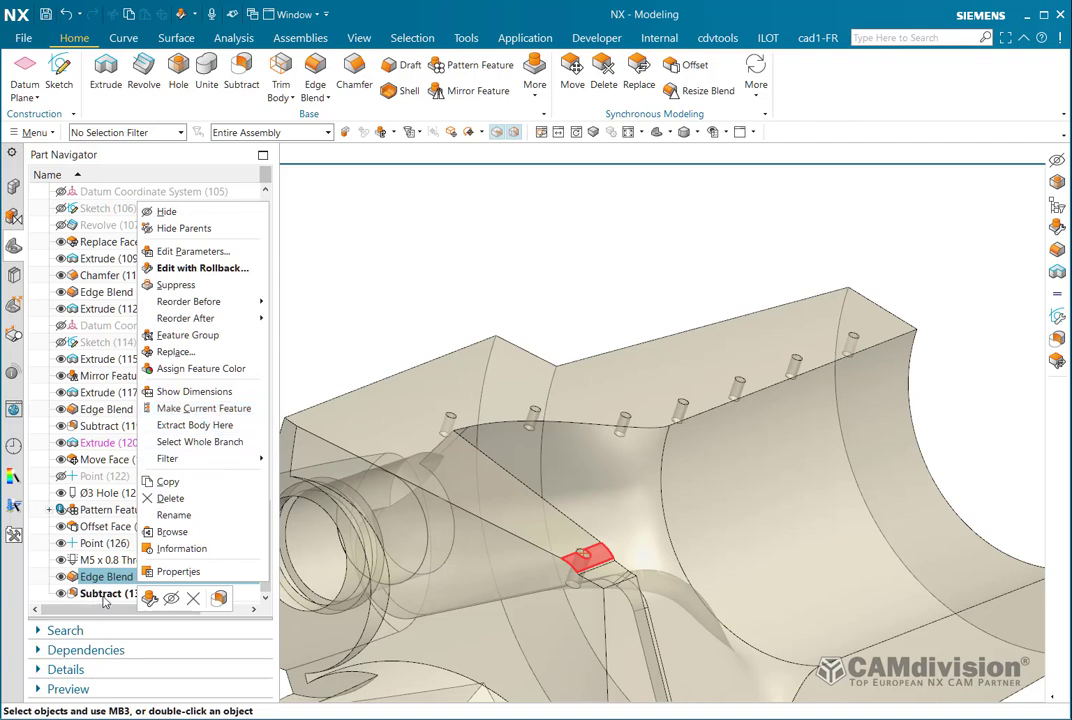
click(228, 408)
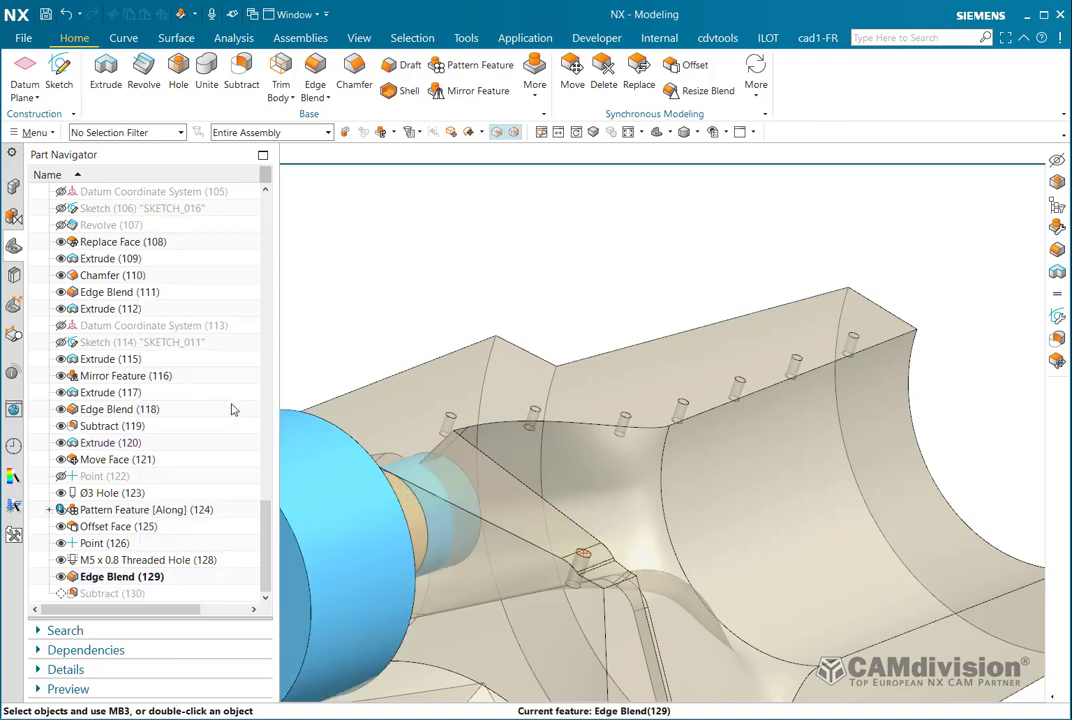
click(428, 313)
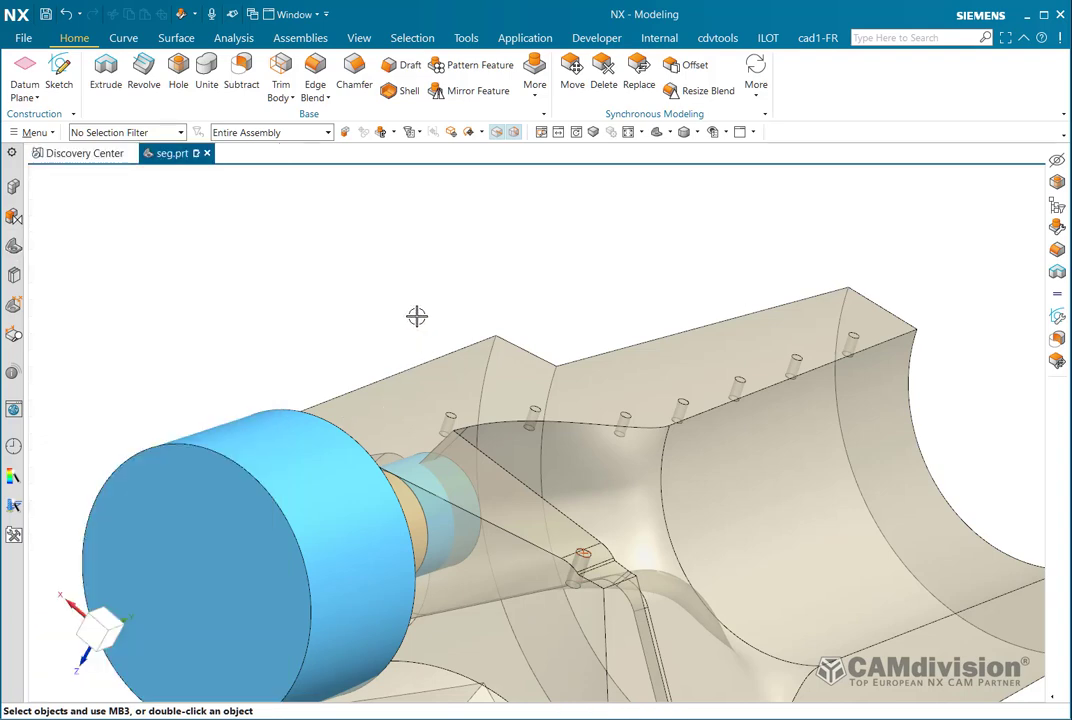
Hide the 14 hole and cylinder bodies, leaving only the main body visible.
key(ctrl+b)
click(489, 356)
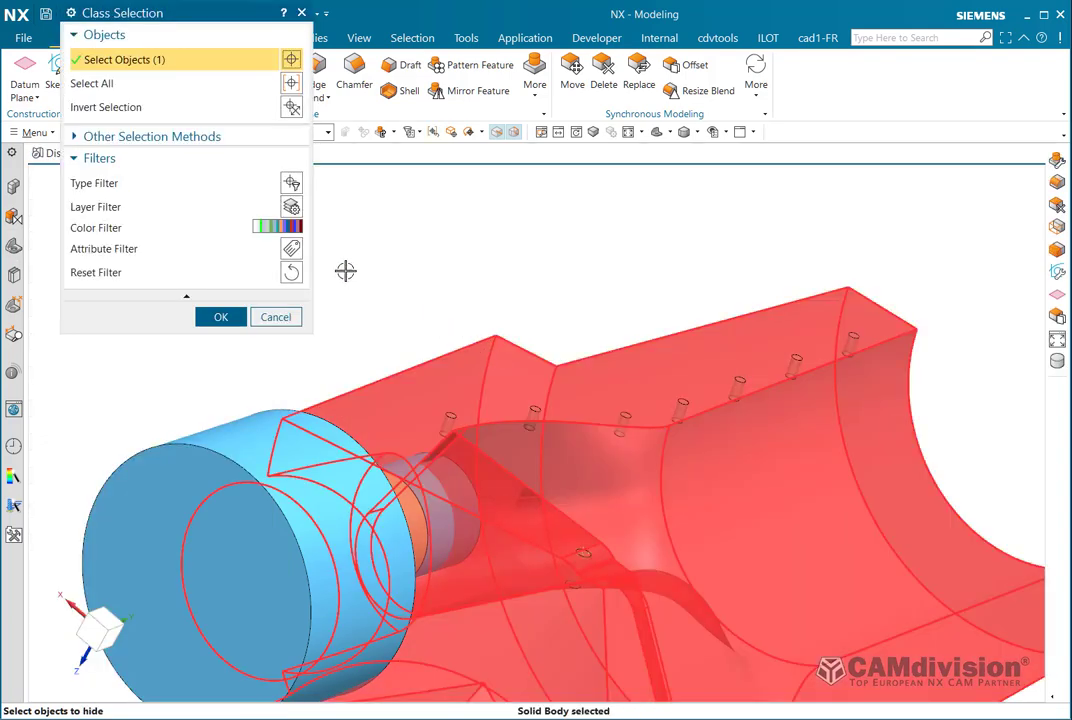
click(291, 107)
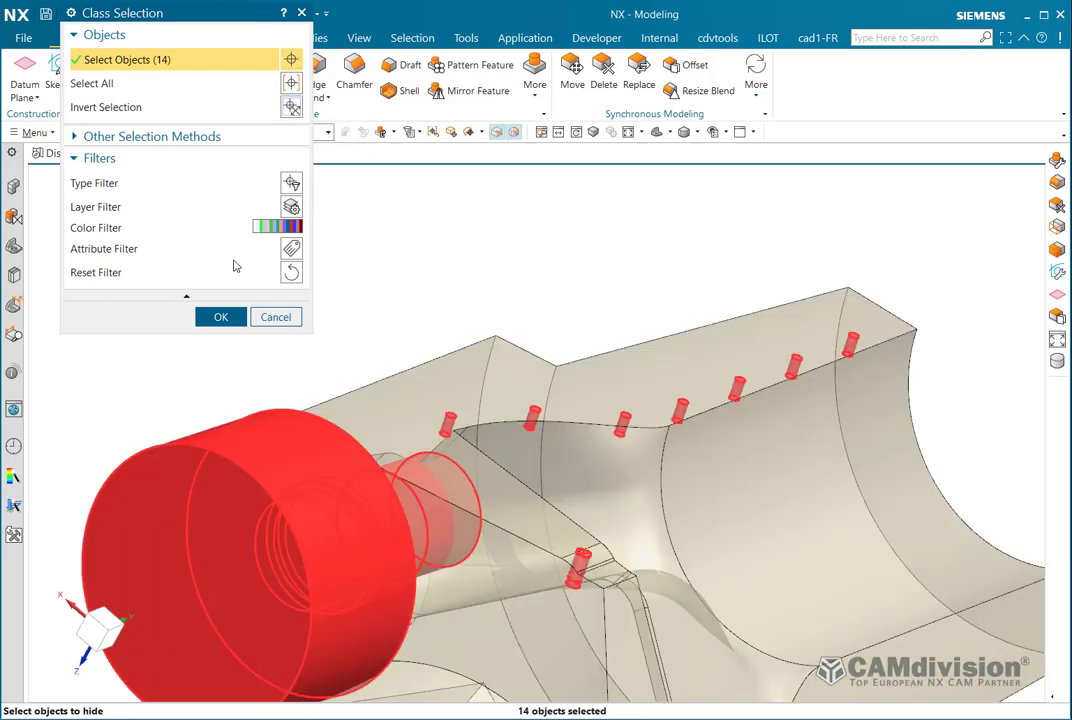
click(221, 317)
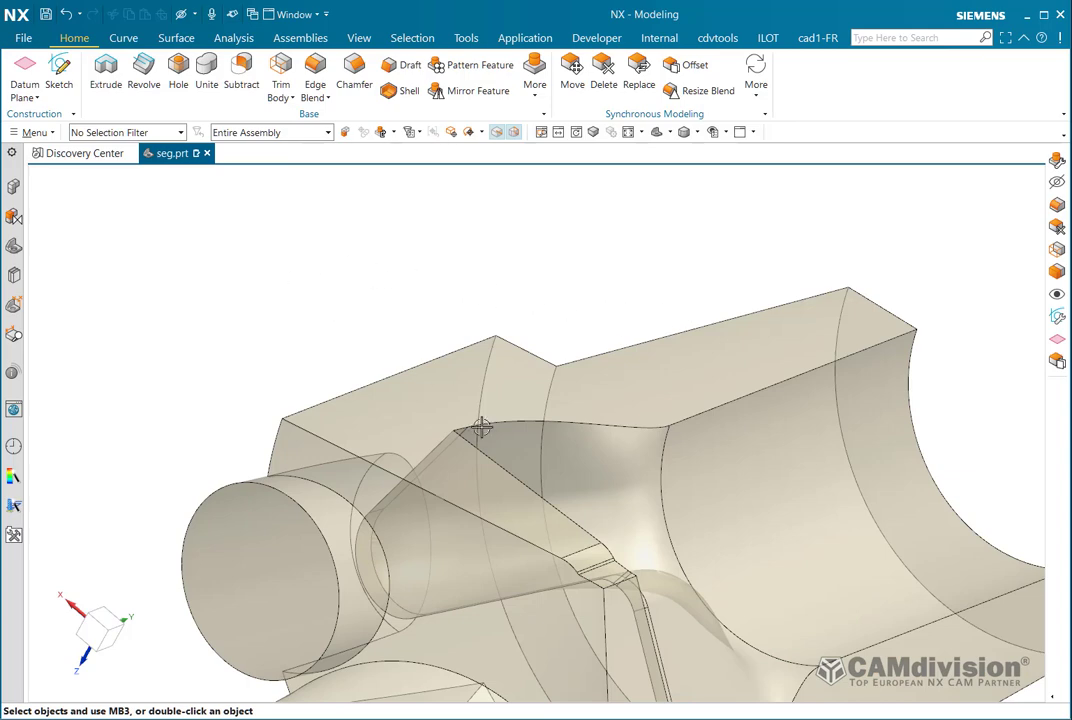
Change the edge blend radius to 27 mm.
double_click(591, 554)
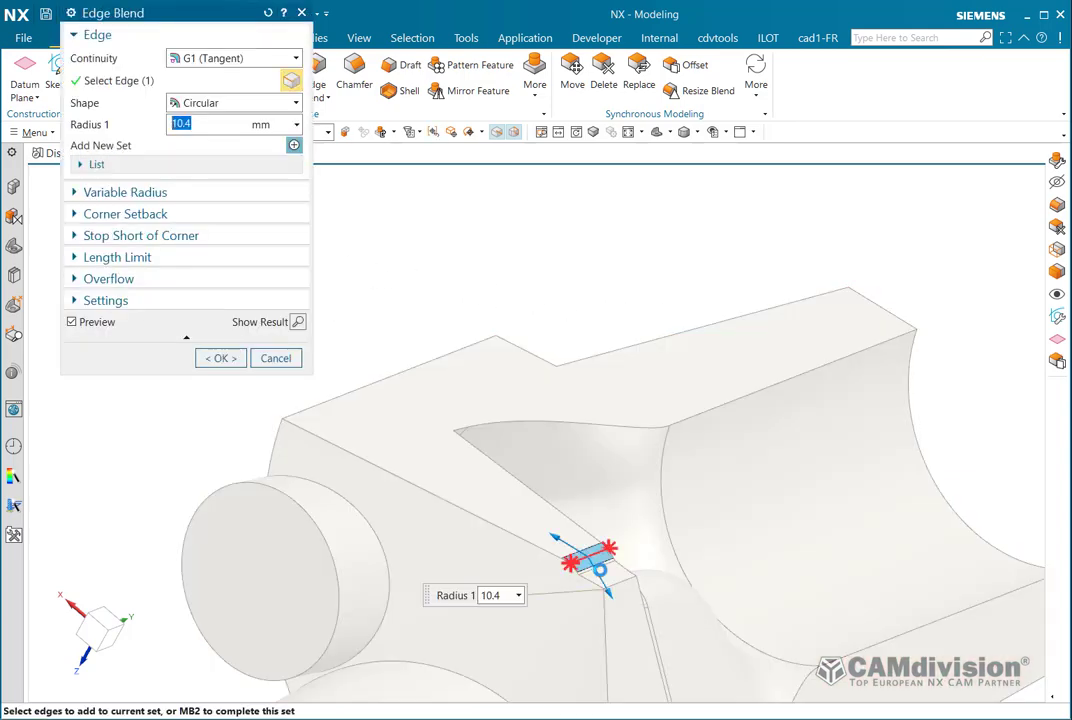
drag(609, 590, 641, 646)
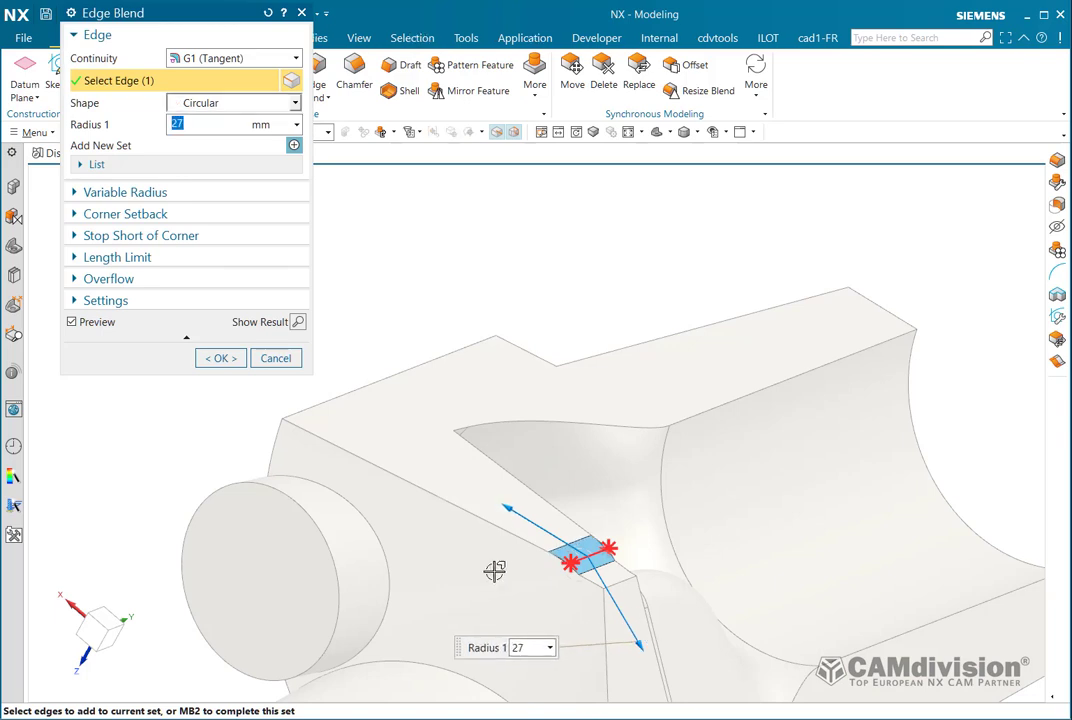
click(220, 358)
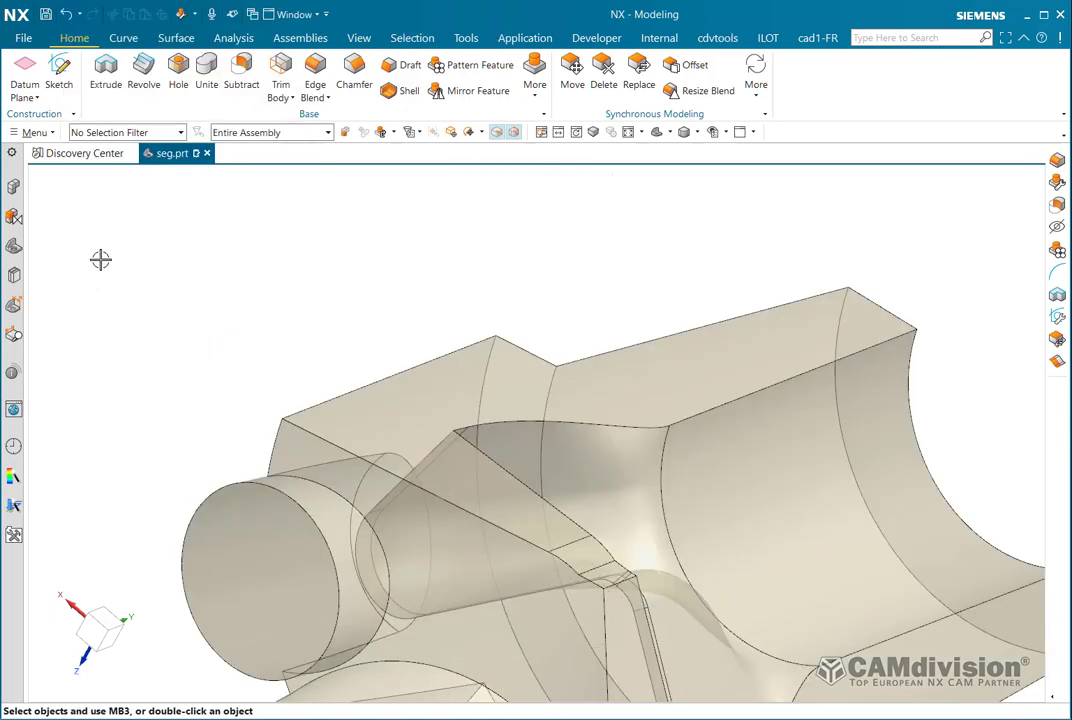
Make Subtract (130) the current feature in the Part Navigator.
click(14, 245)
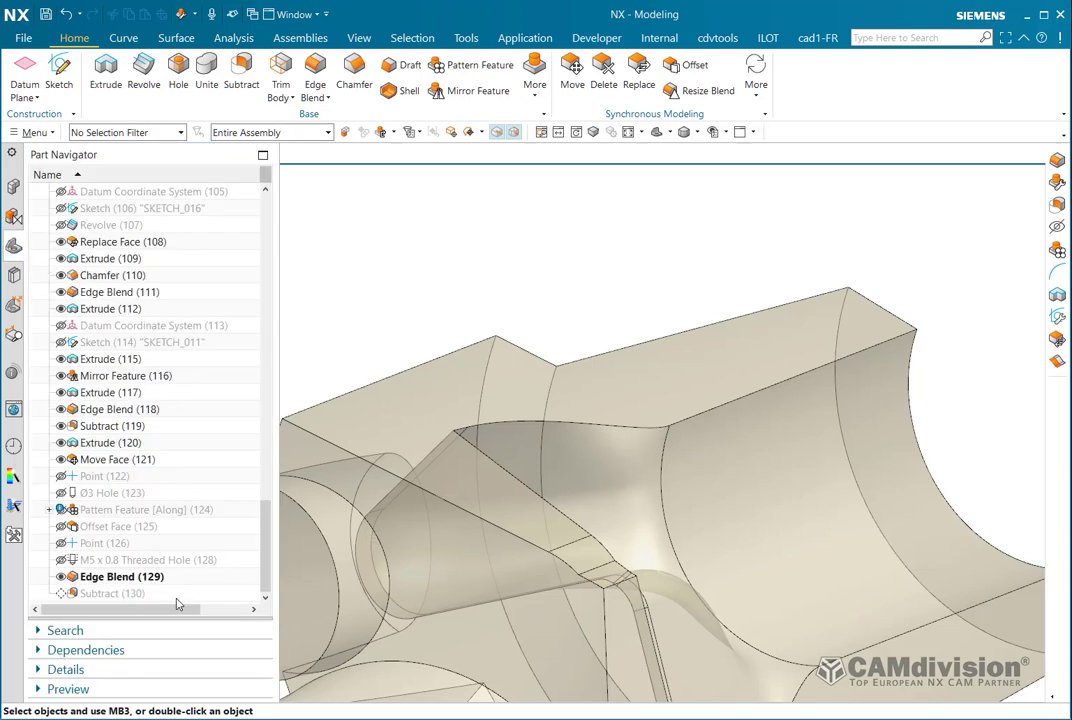
right_click(112, 593)
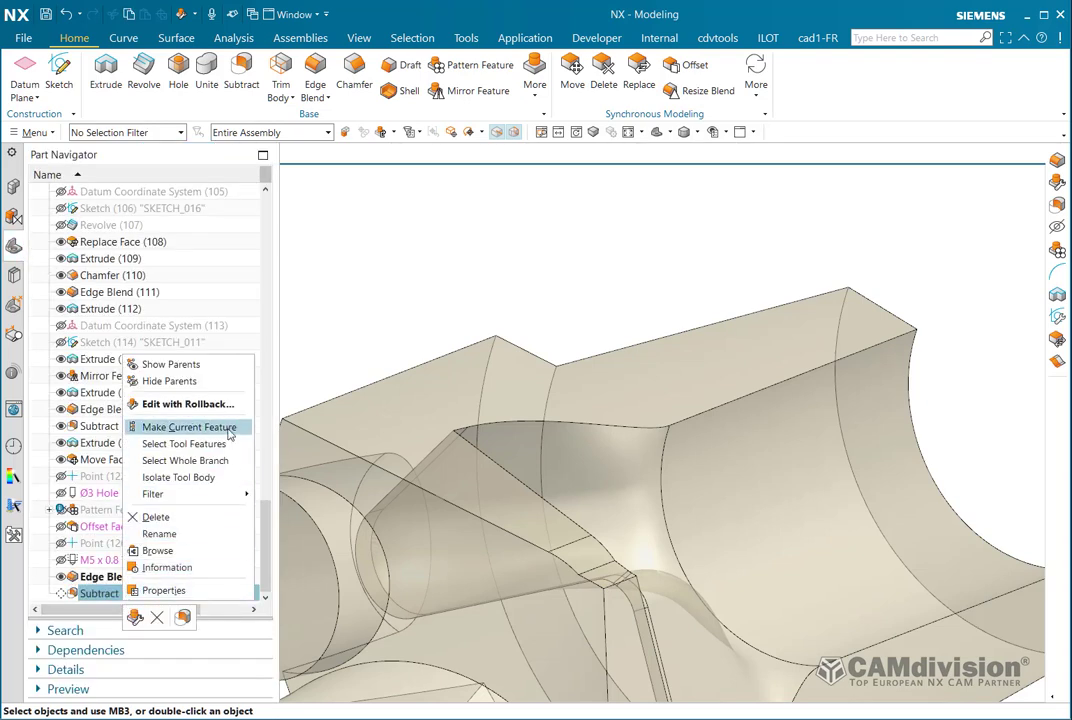
click(195, 426)
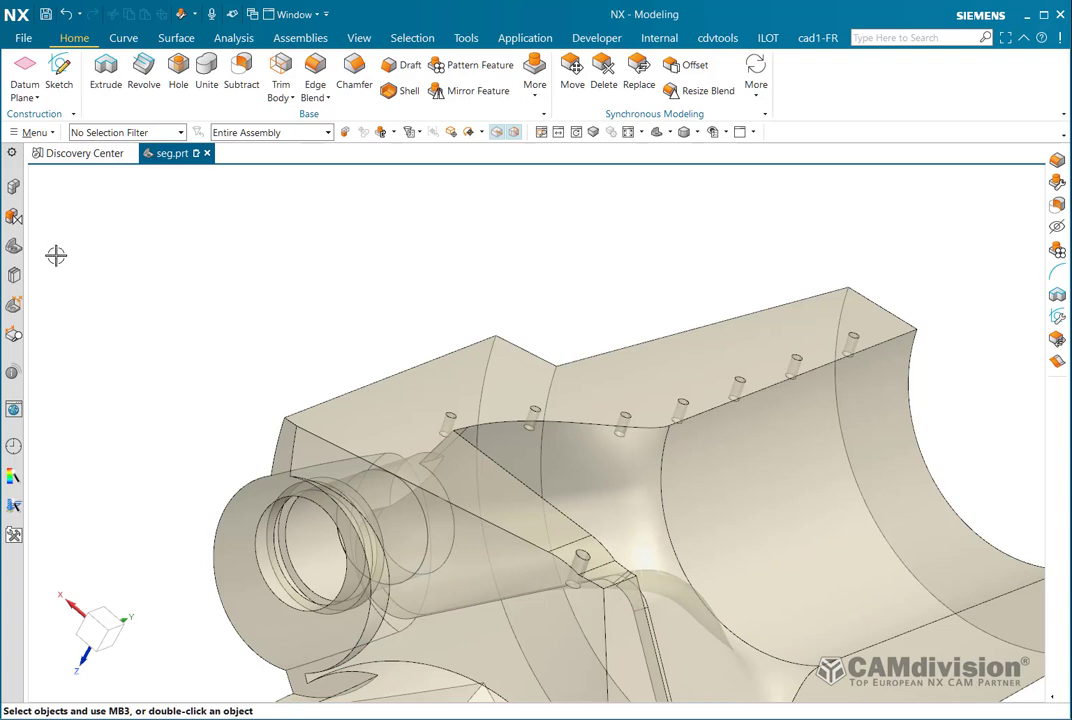
click(12, 212)
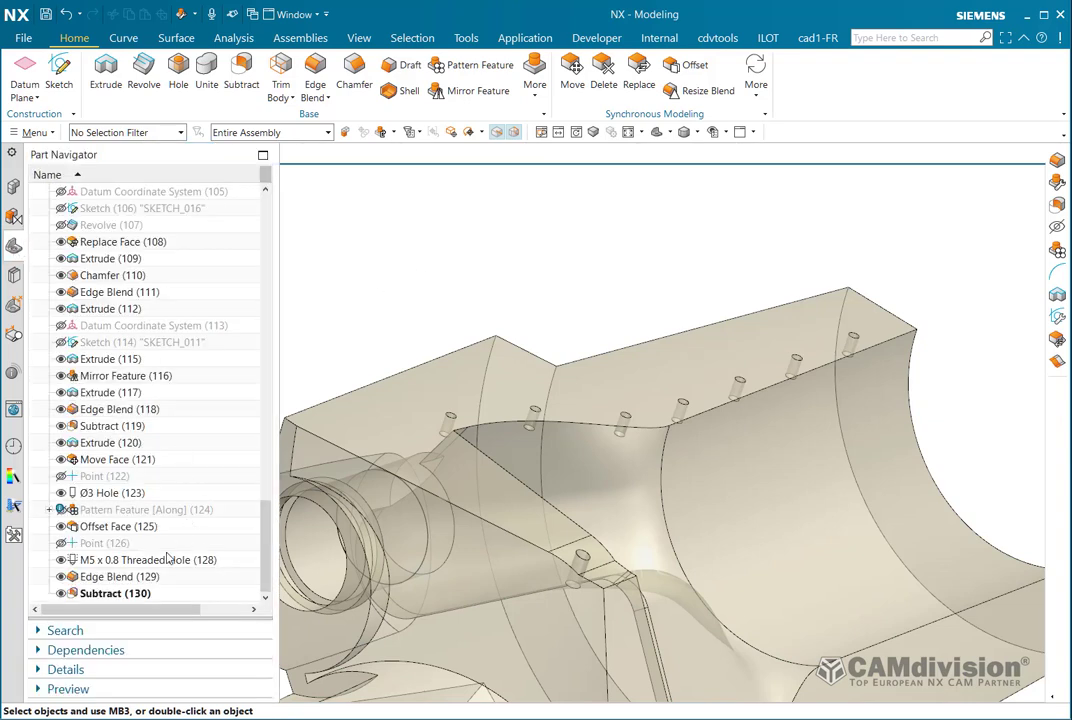
right_click(146, 578)
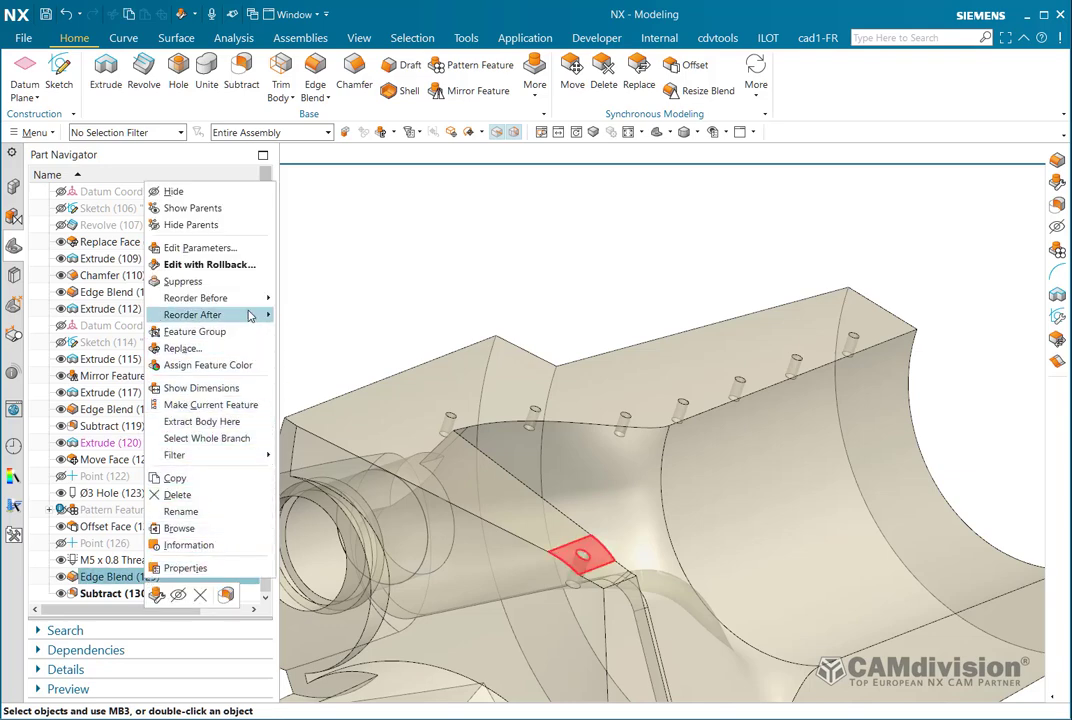
click(236, 405)
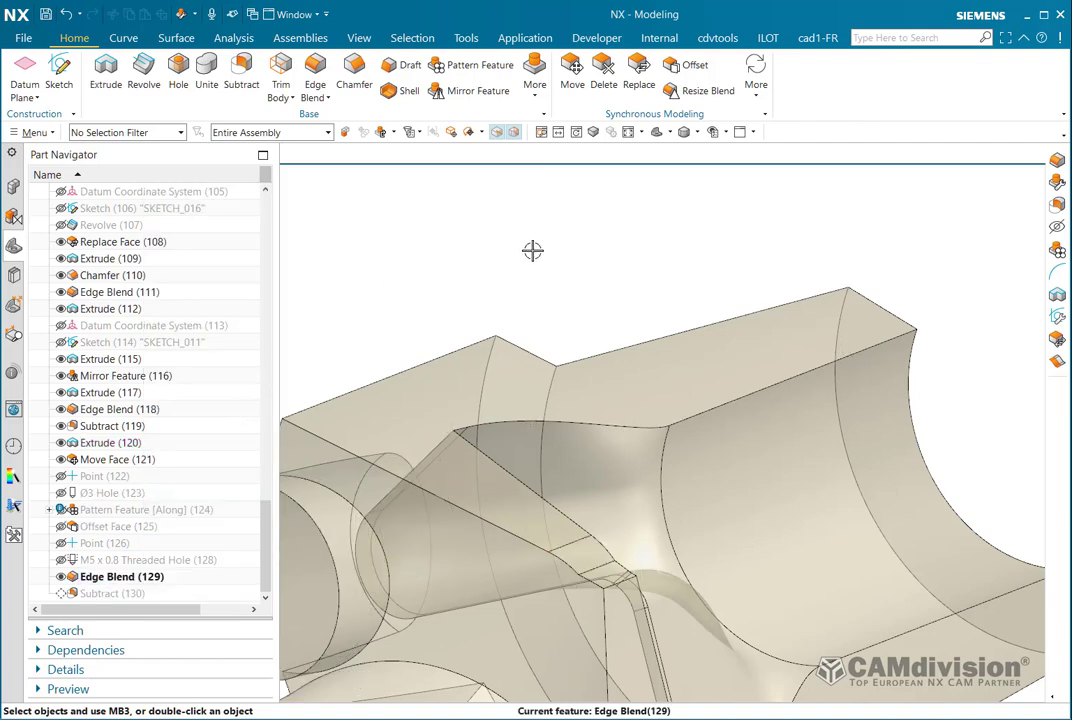
shift+middle_drag(538, 258, 629, 214)
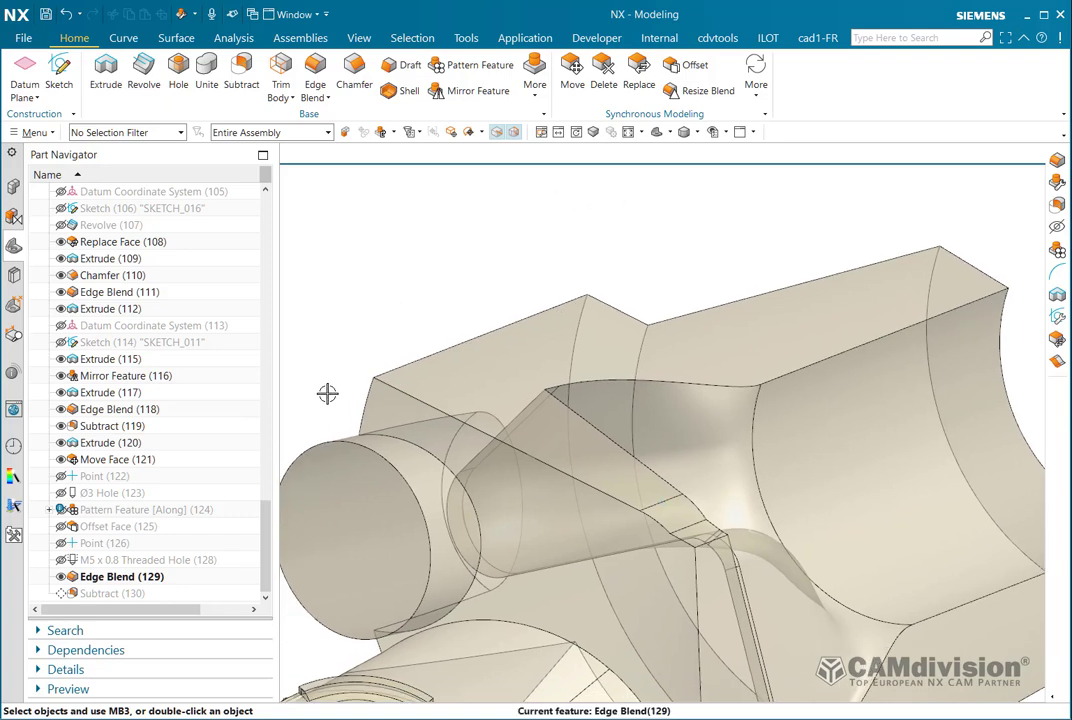
right_click(105, 596)
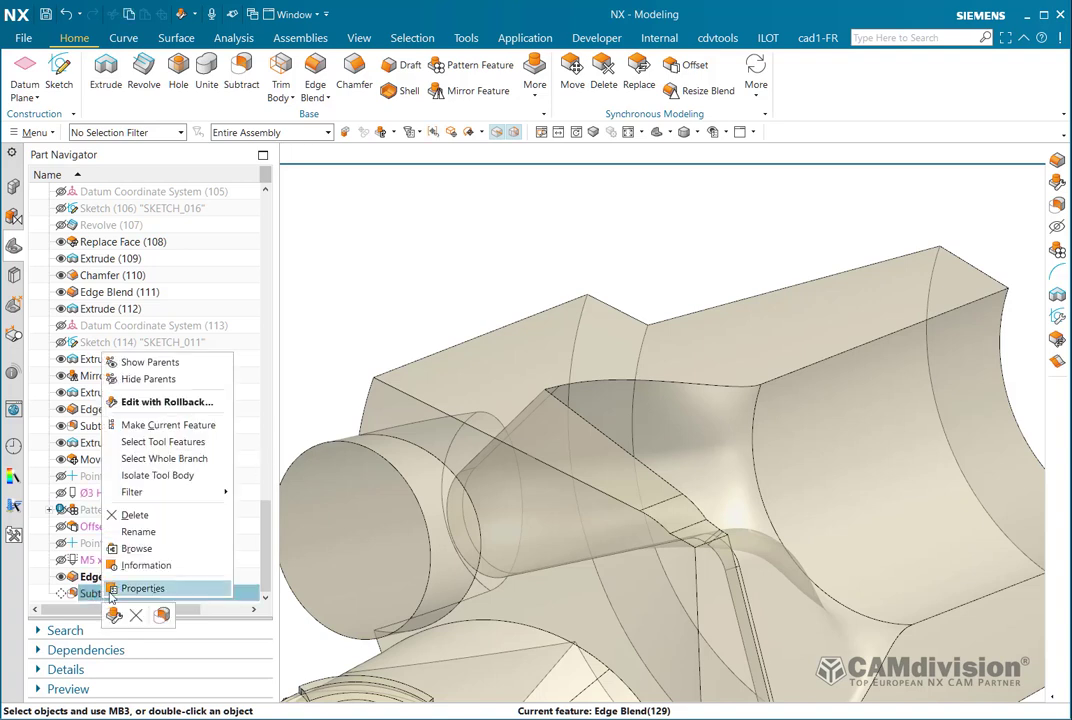
click(175, 426)
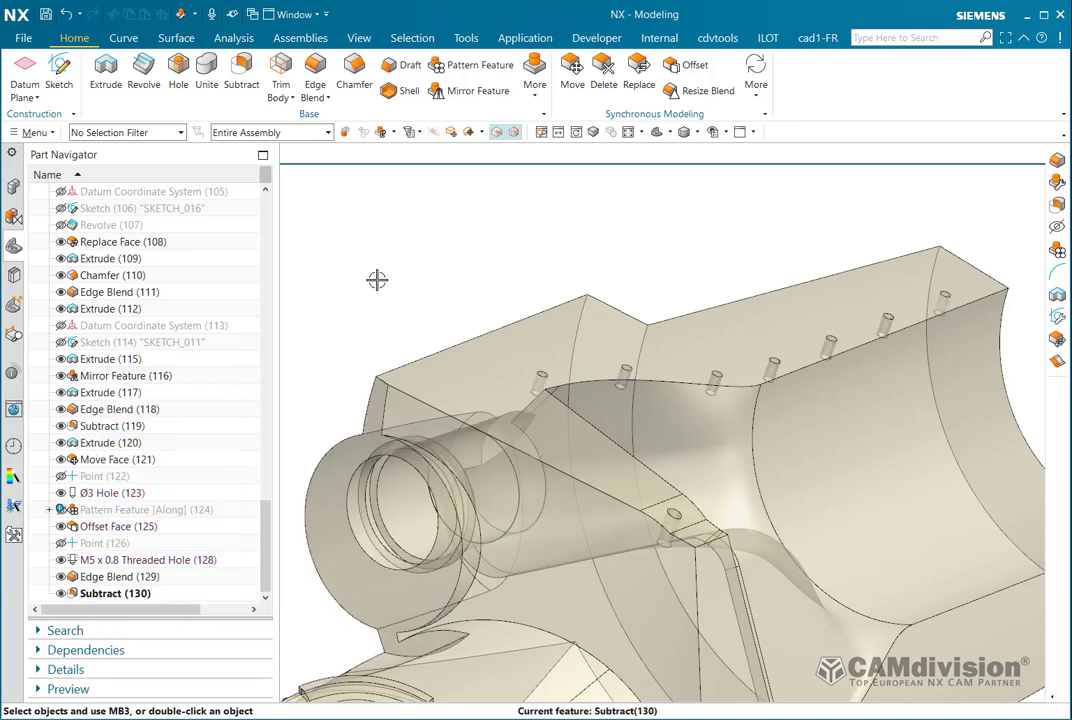
middle_drag(440, 244, 409, 258)
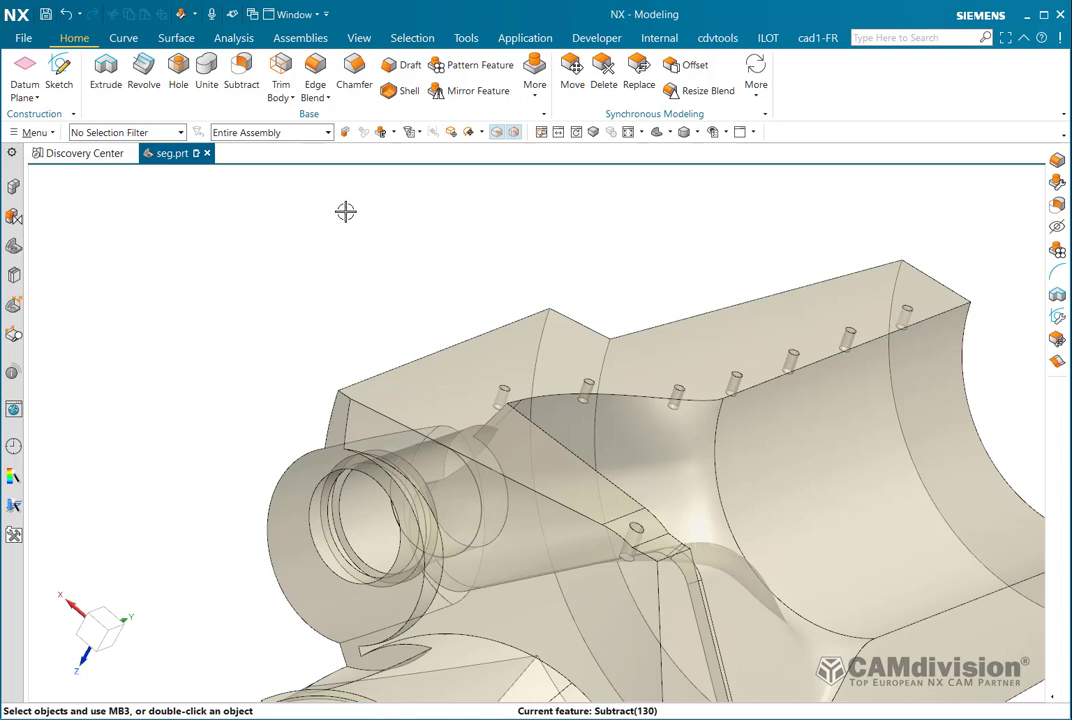
click(178, 72)
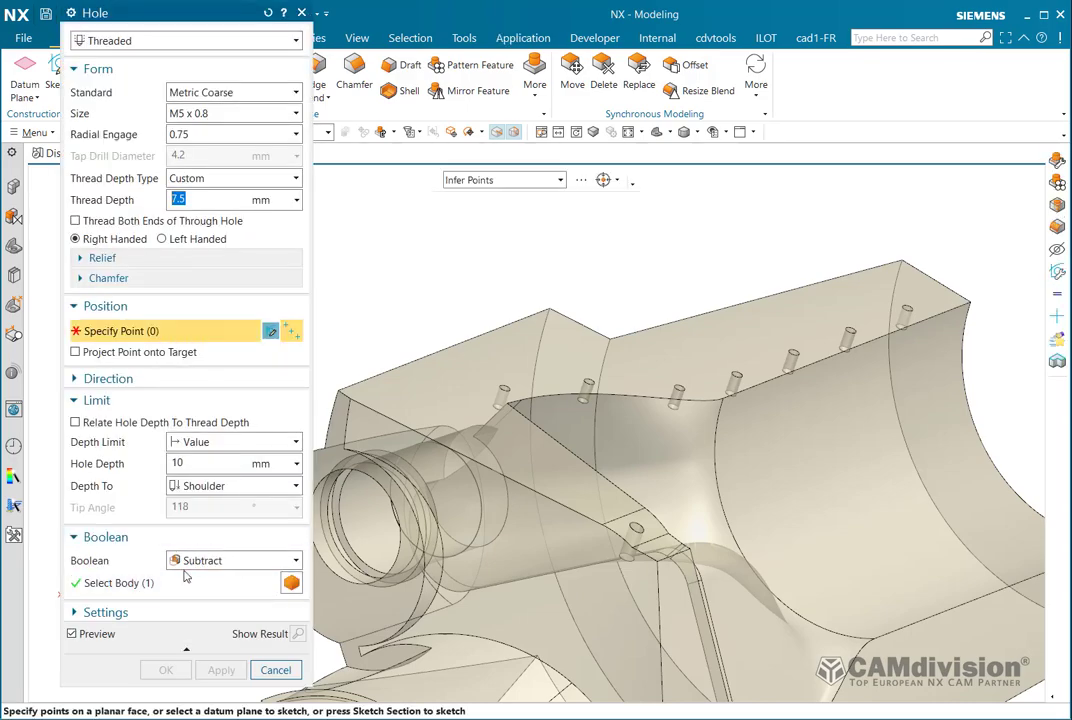
click(276, 670)
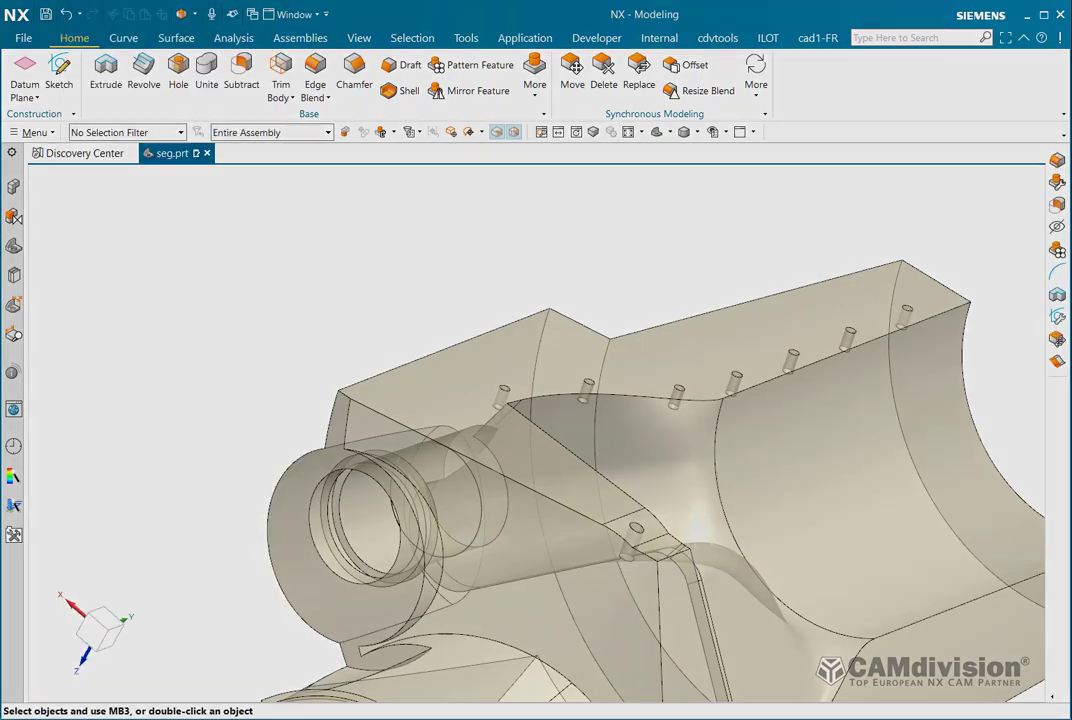